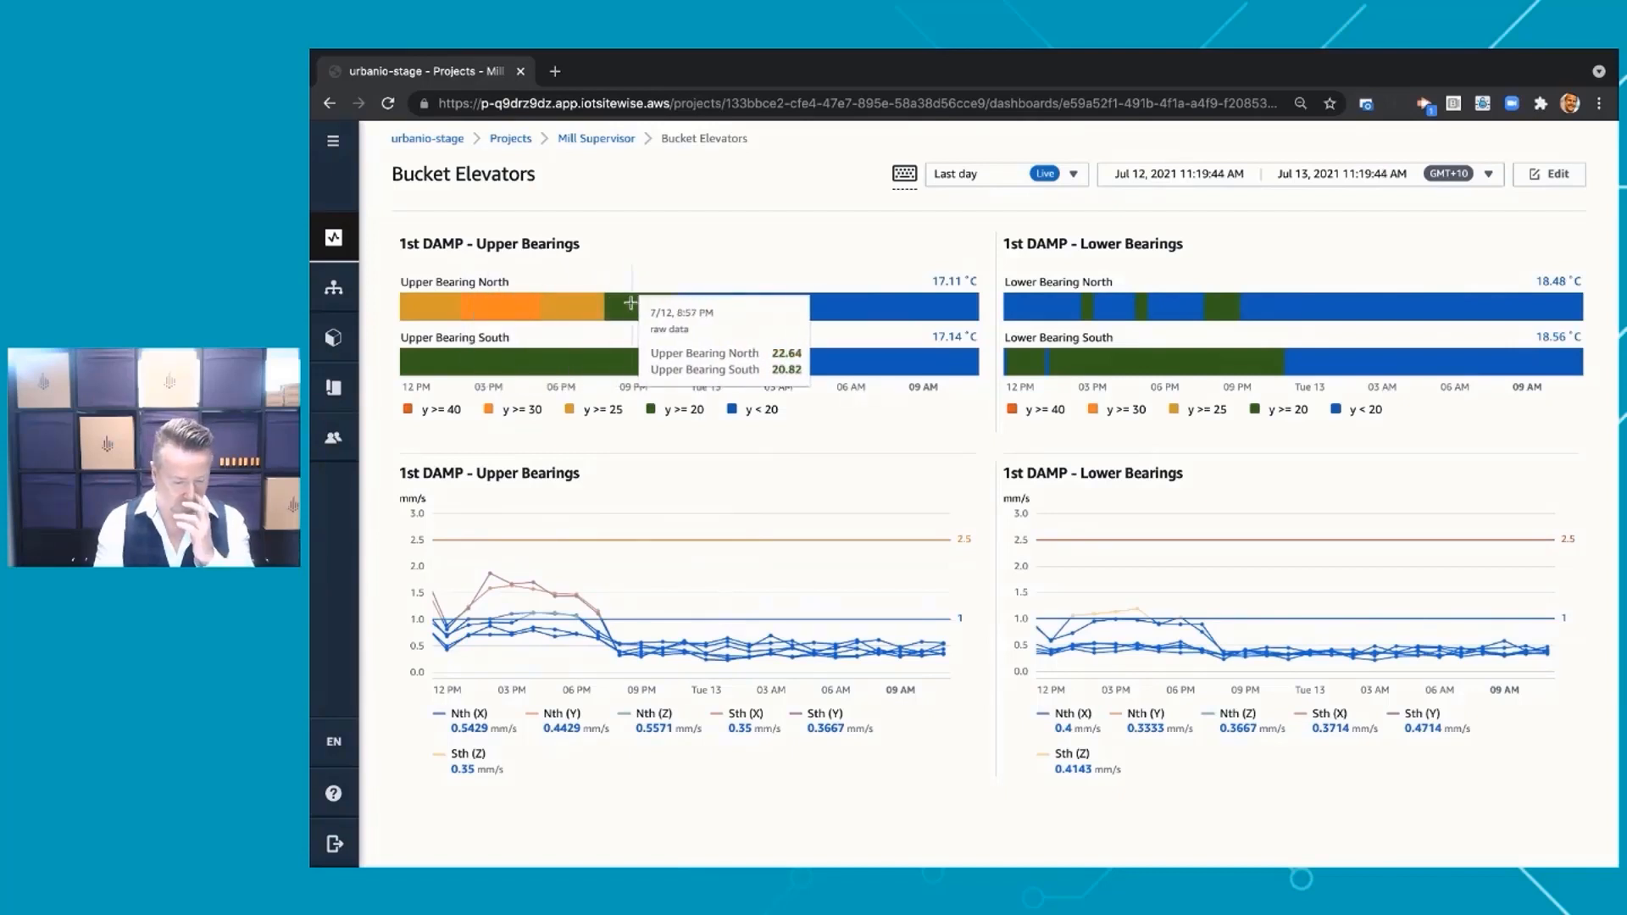
Set the Bucket Elevators dashboard's time range to the last 7 days and open the dashboard for editing
click(994, 176)
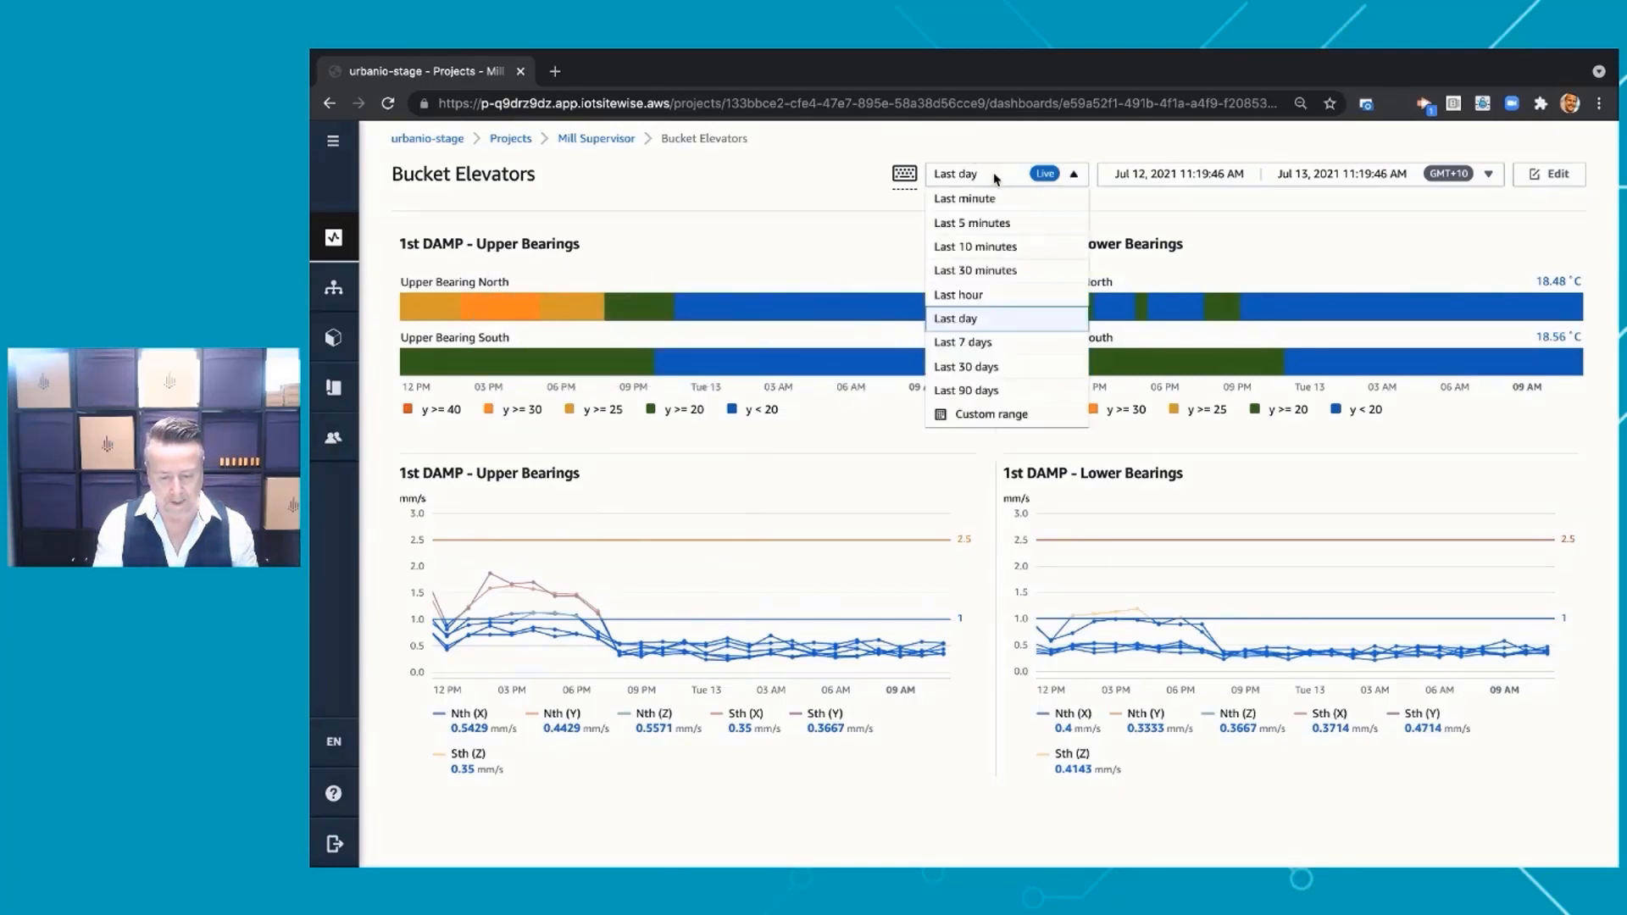
click(987, 344)
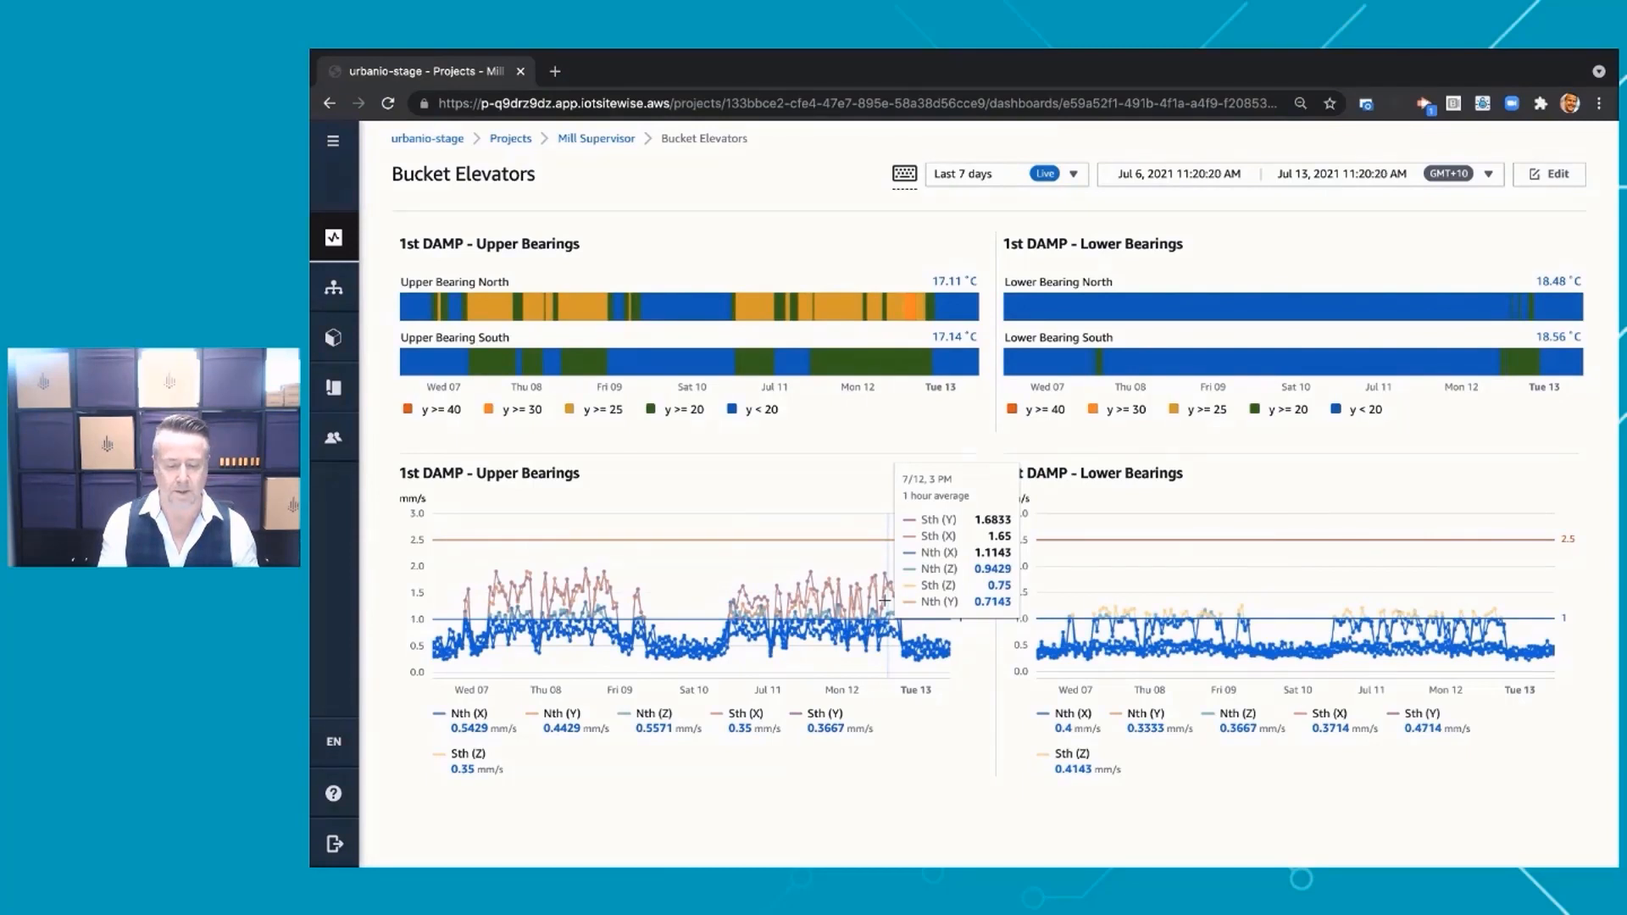
click(1555, 175)
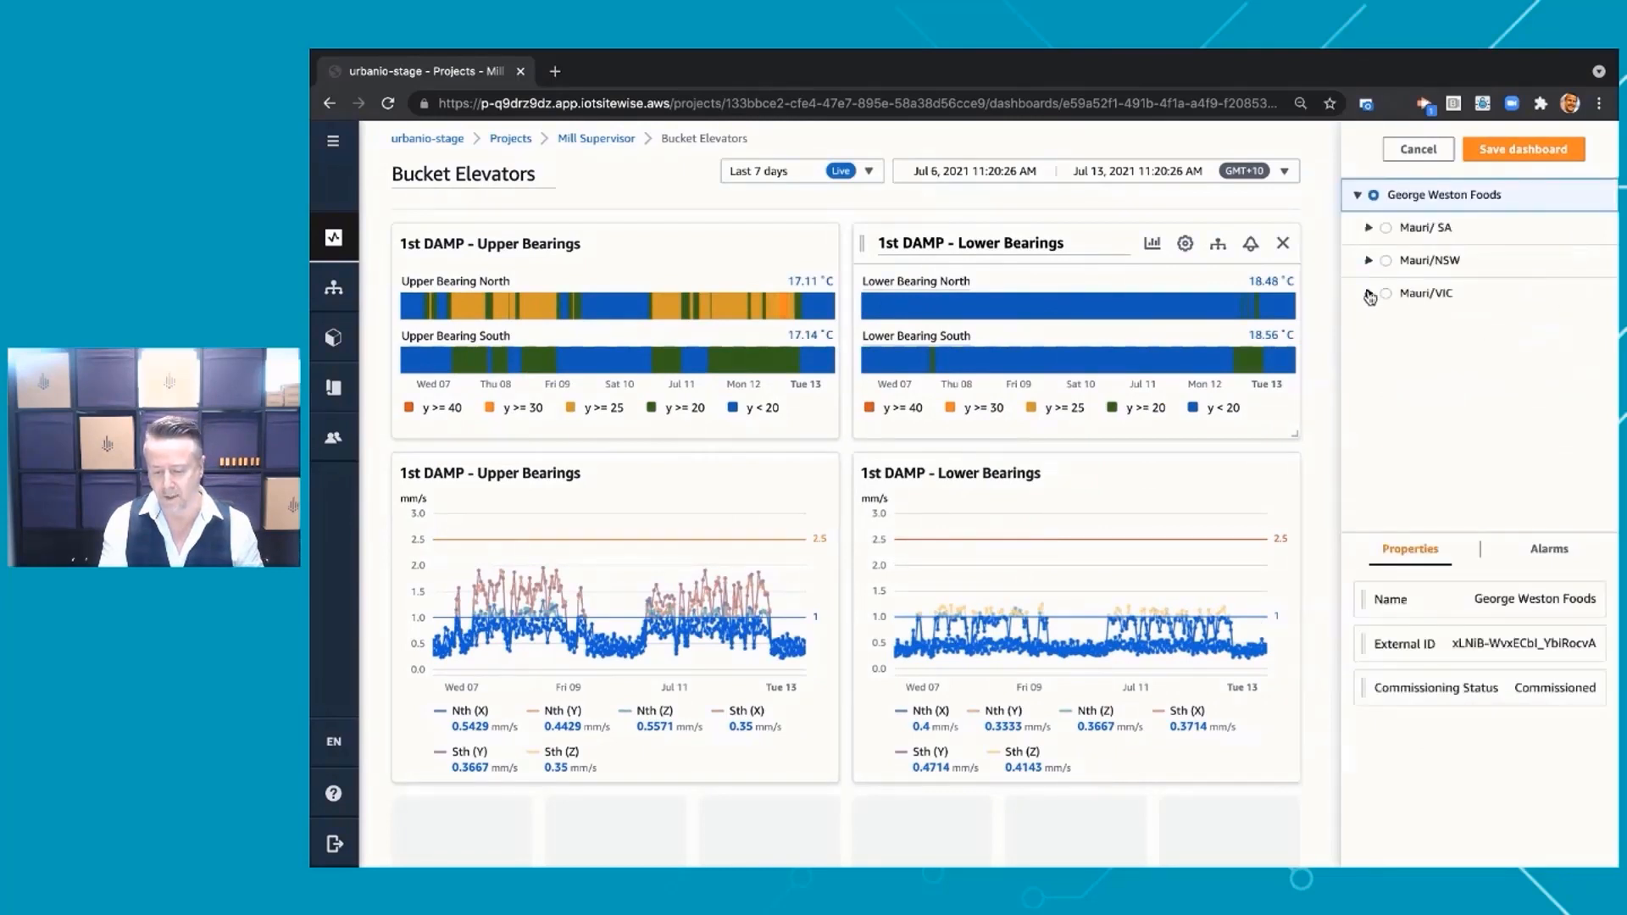
Add a new chart above the 1st DAMP Upper Bearings widget from the 1st DAMP Upper Housing's Temperature property, under Mauri/VIC, Nth Melbourne Asset Monitoring, System
click(1369, 293)
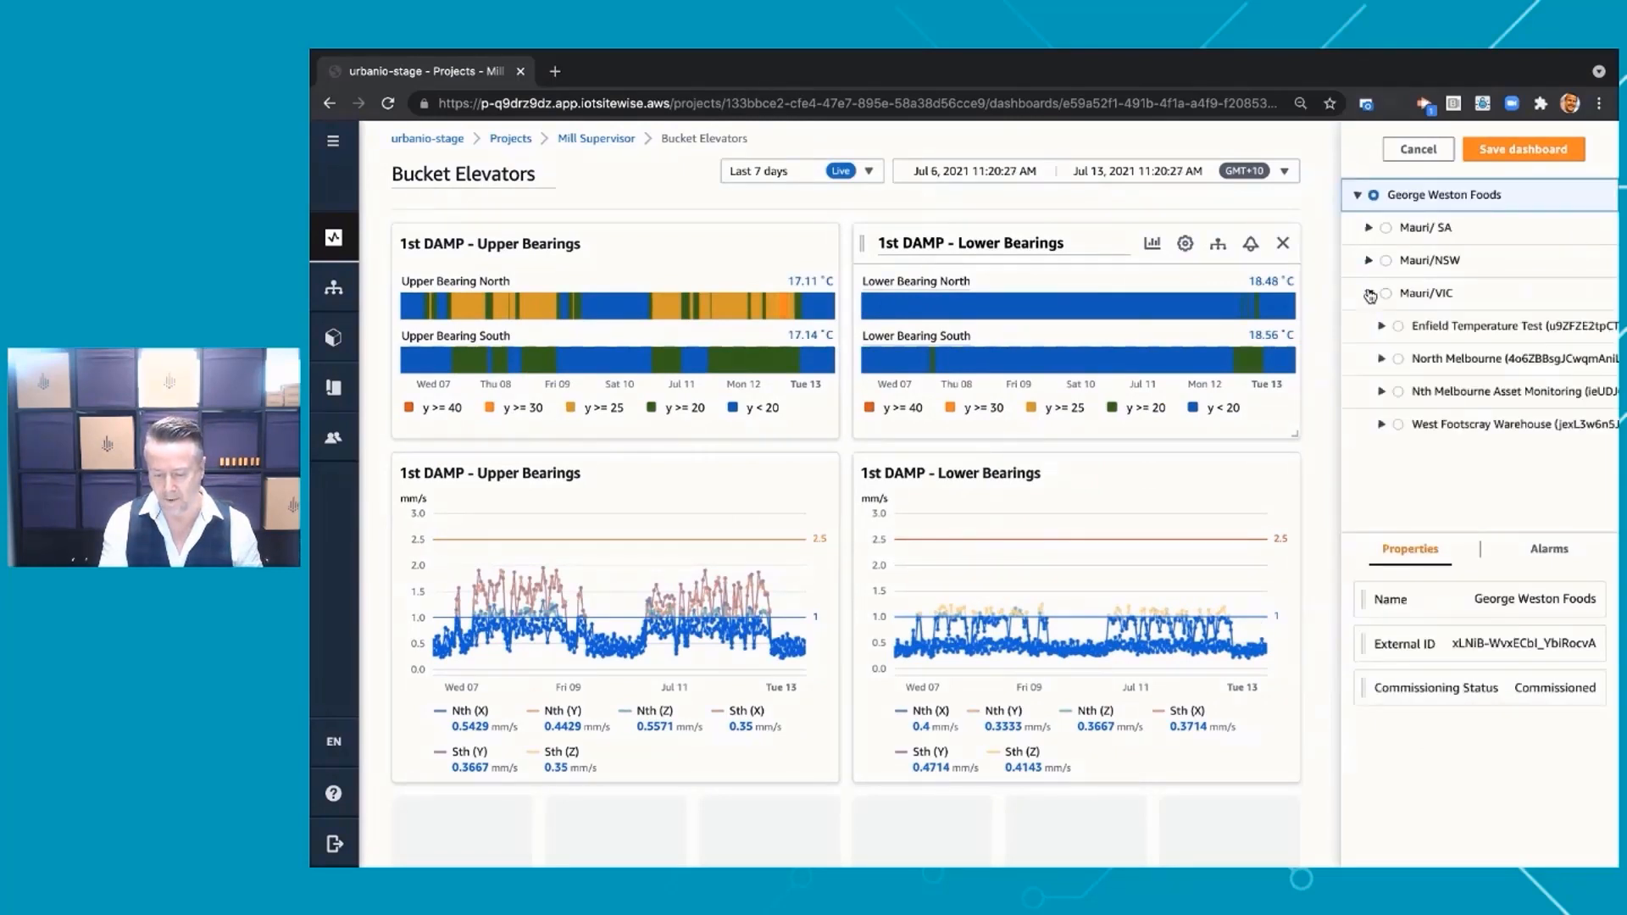
click(1379, 393)
click(1394, 459)
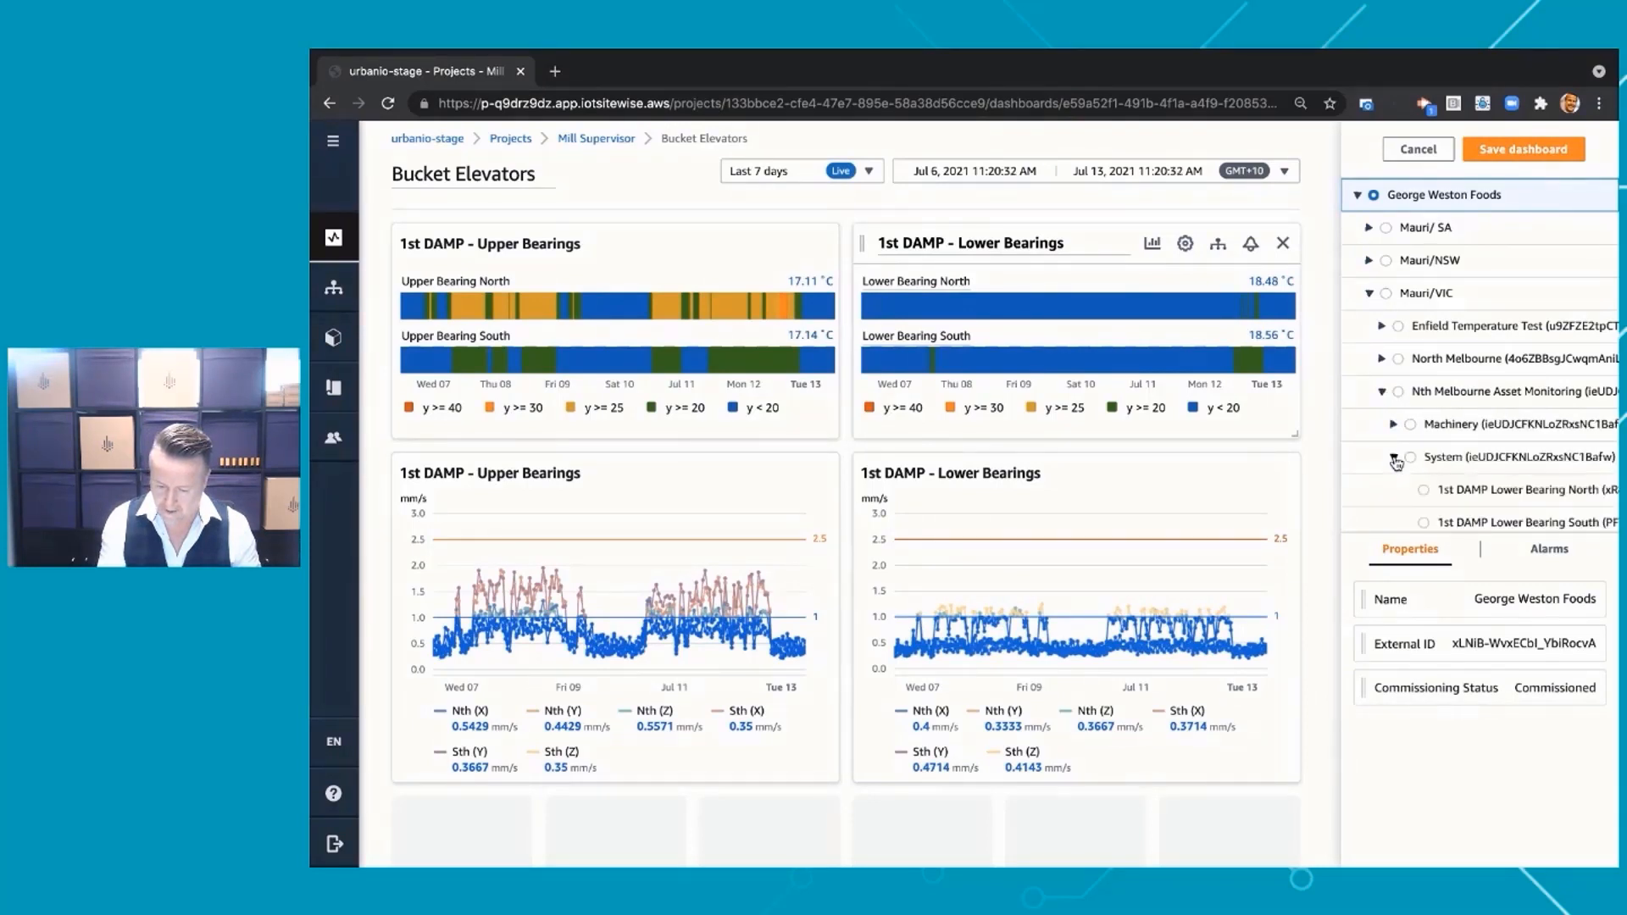
scroll(1457, 480, down, 4)
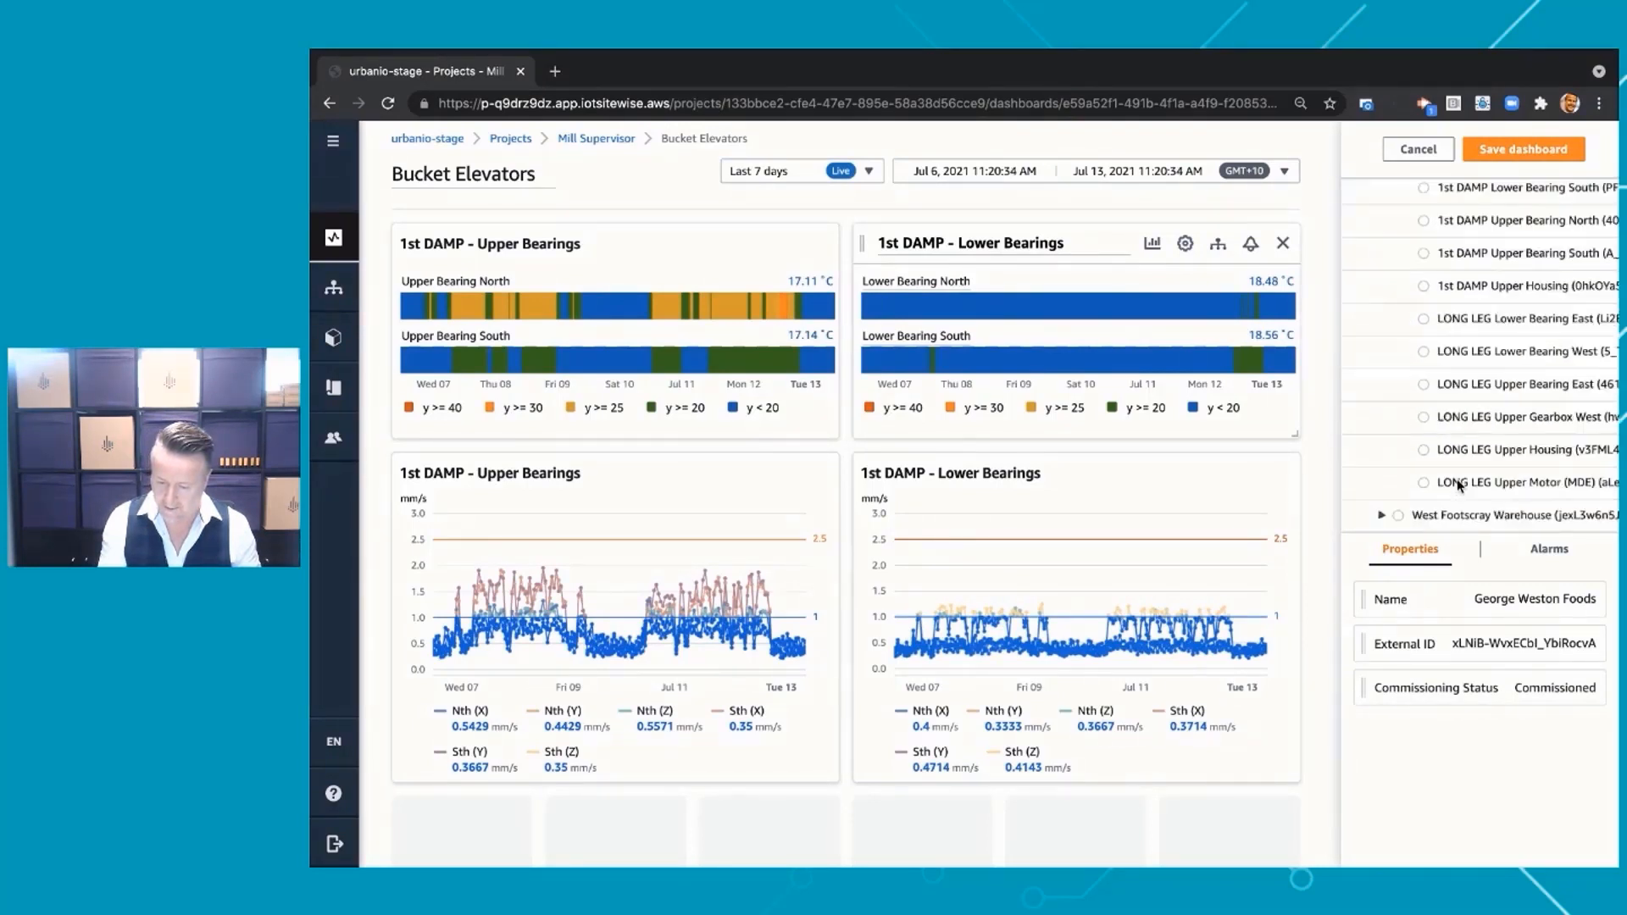
scroll(1457, 480, up, 1)
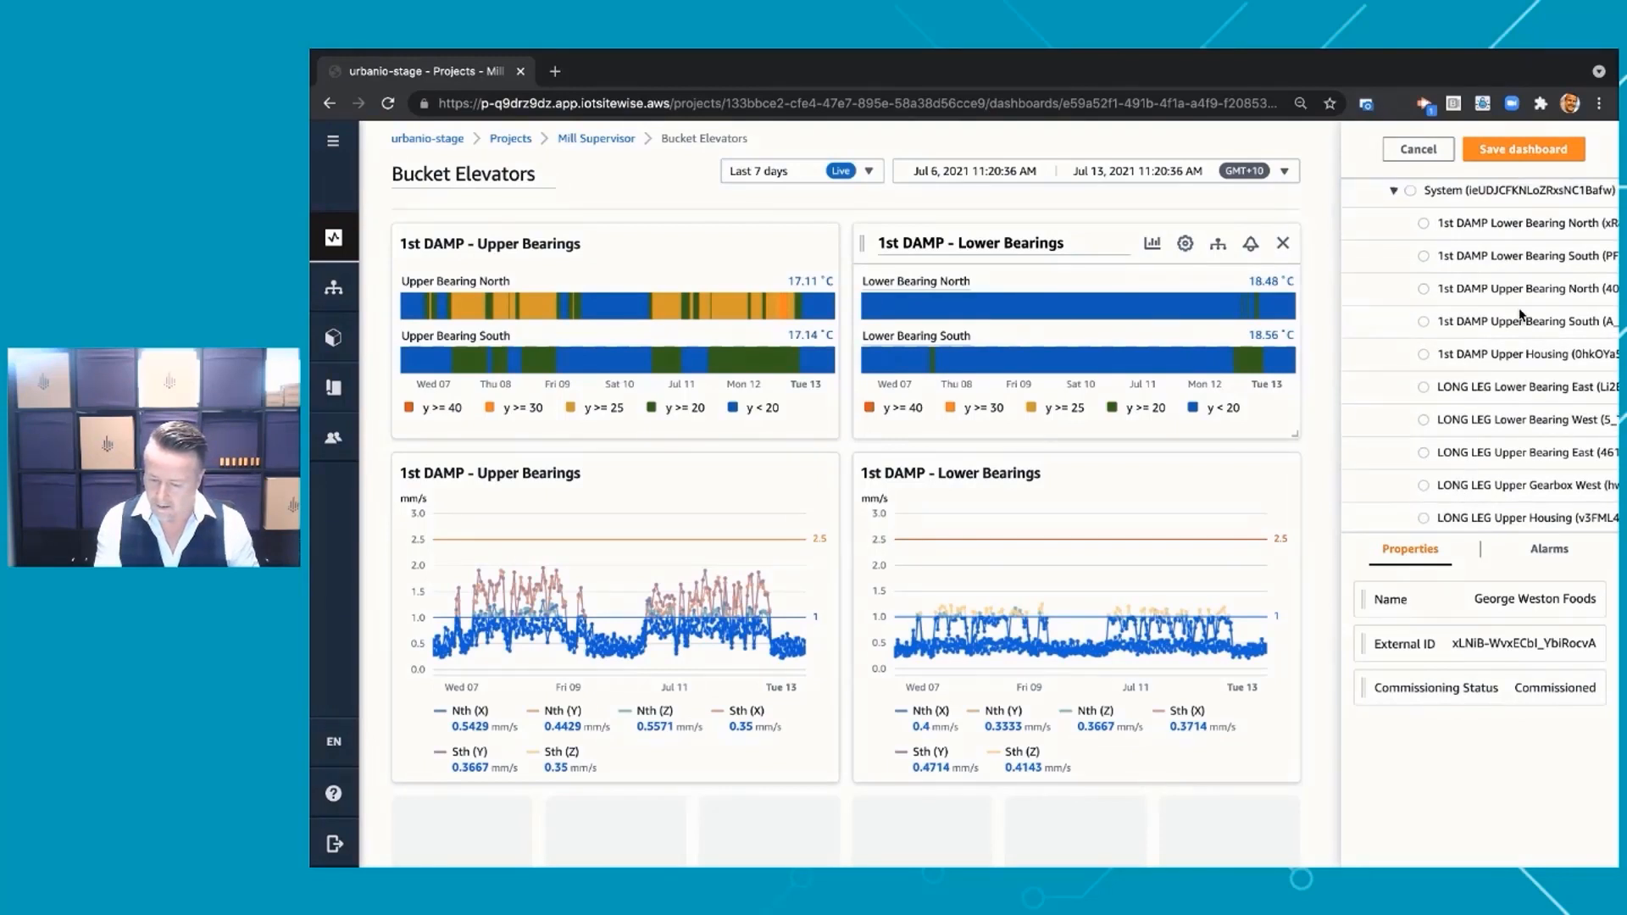
click(1516, 360)
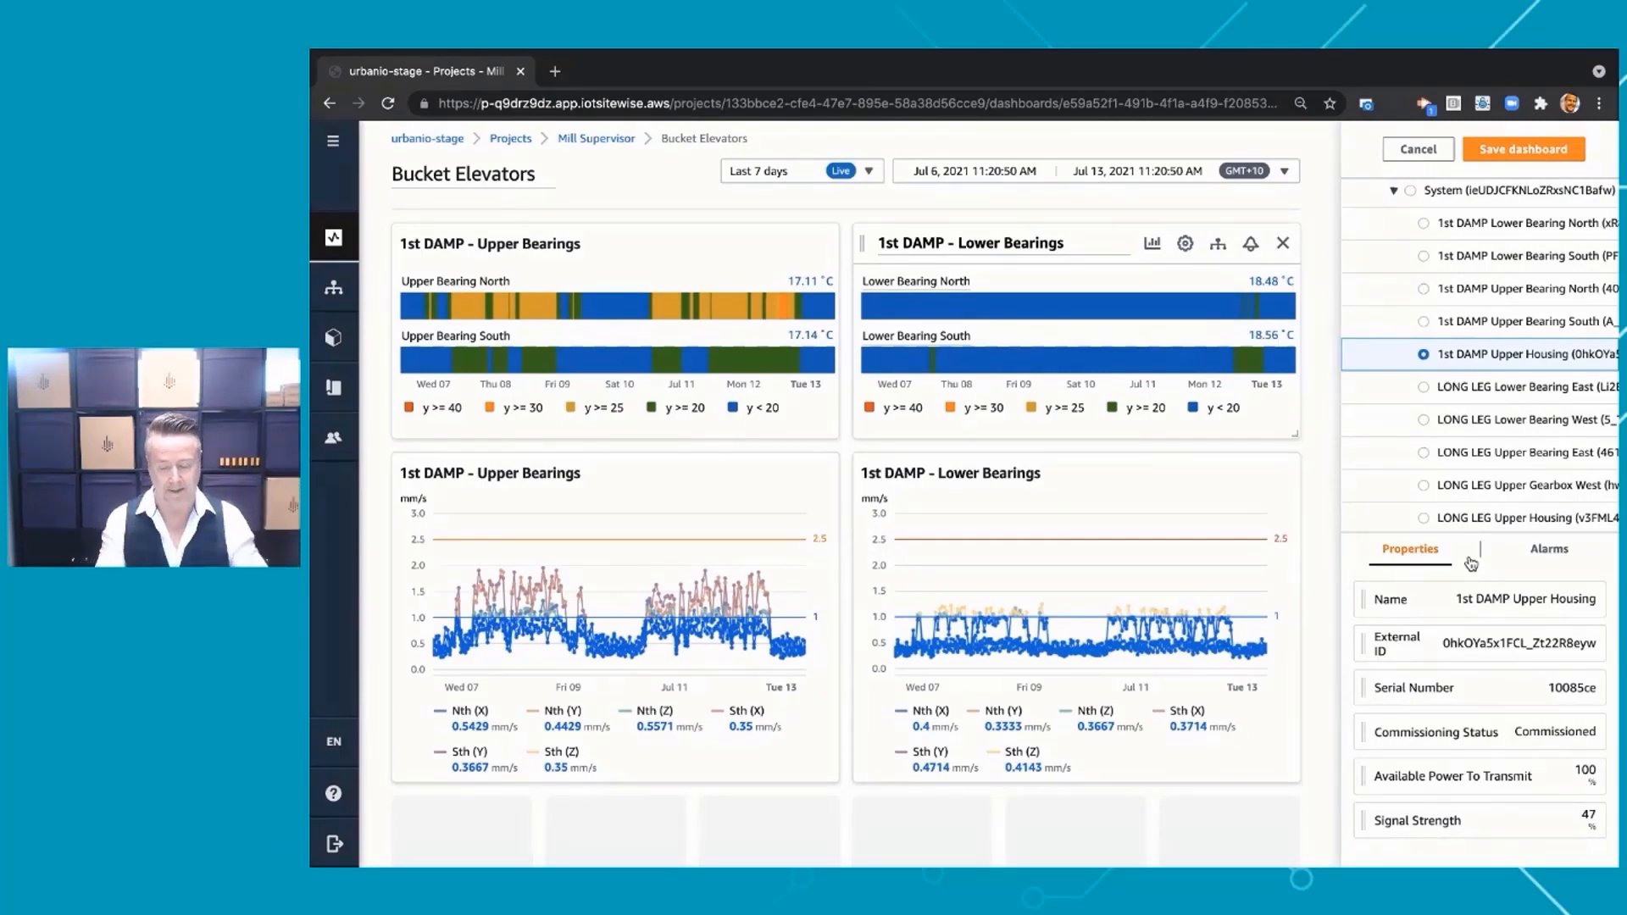
scroll(1432, 729, down, 3)
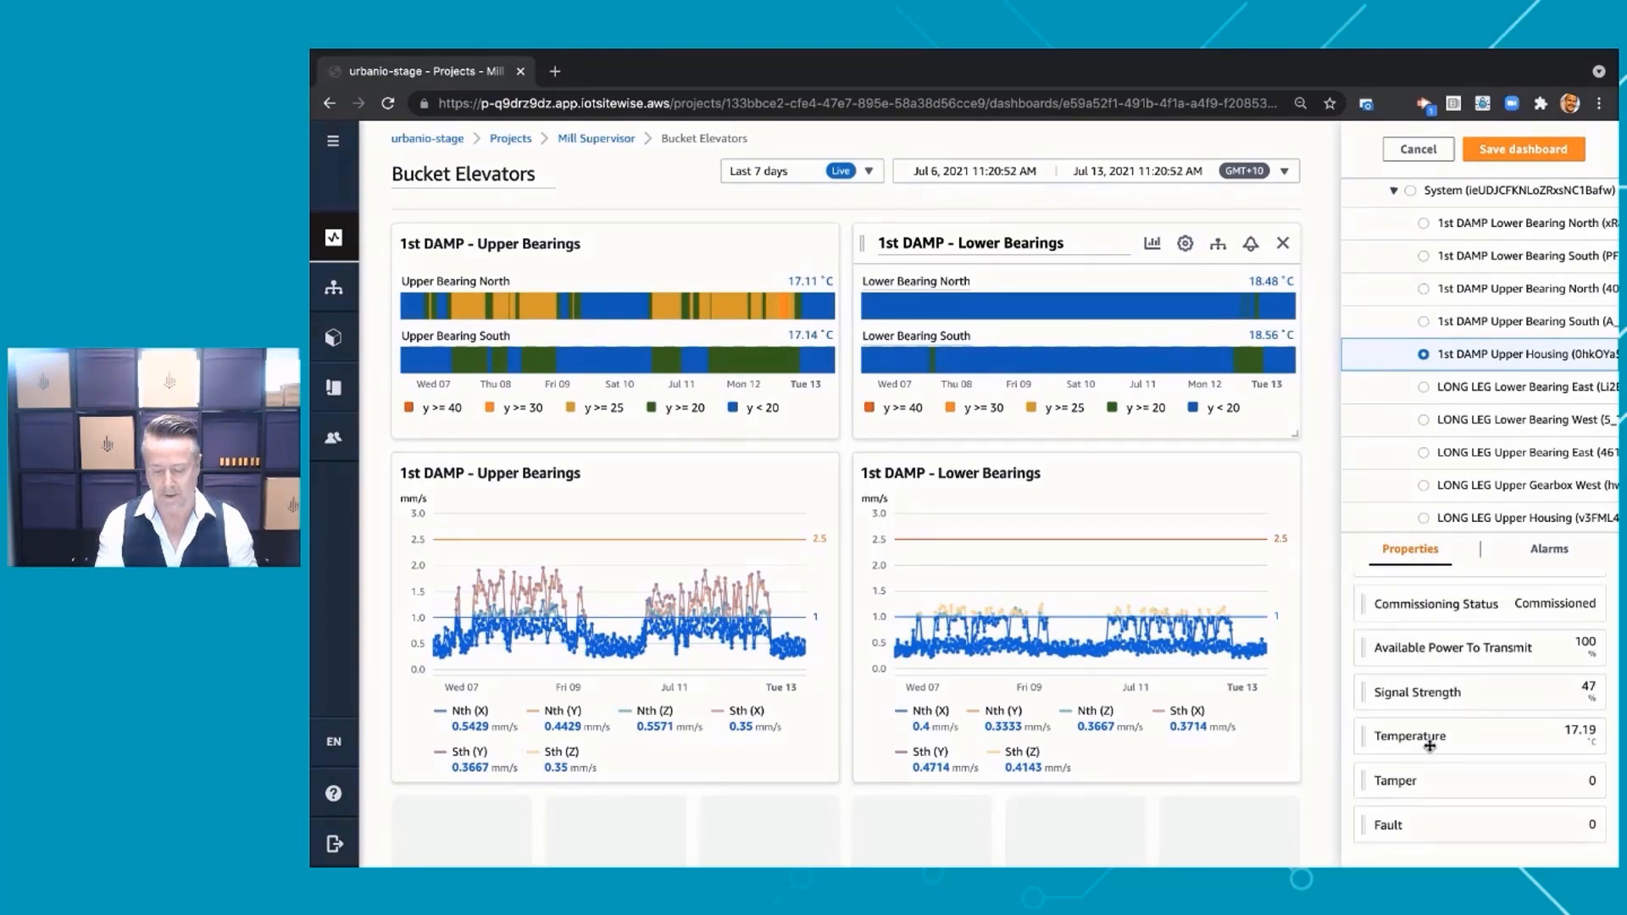
drag(1432, 738, 589, 445)
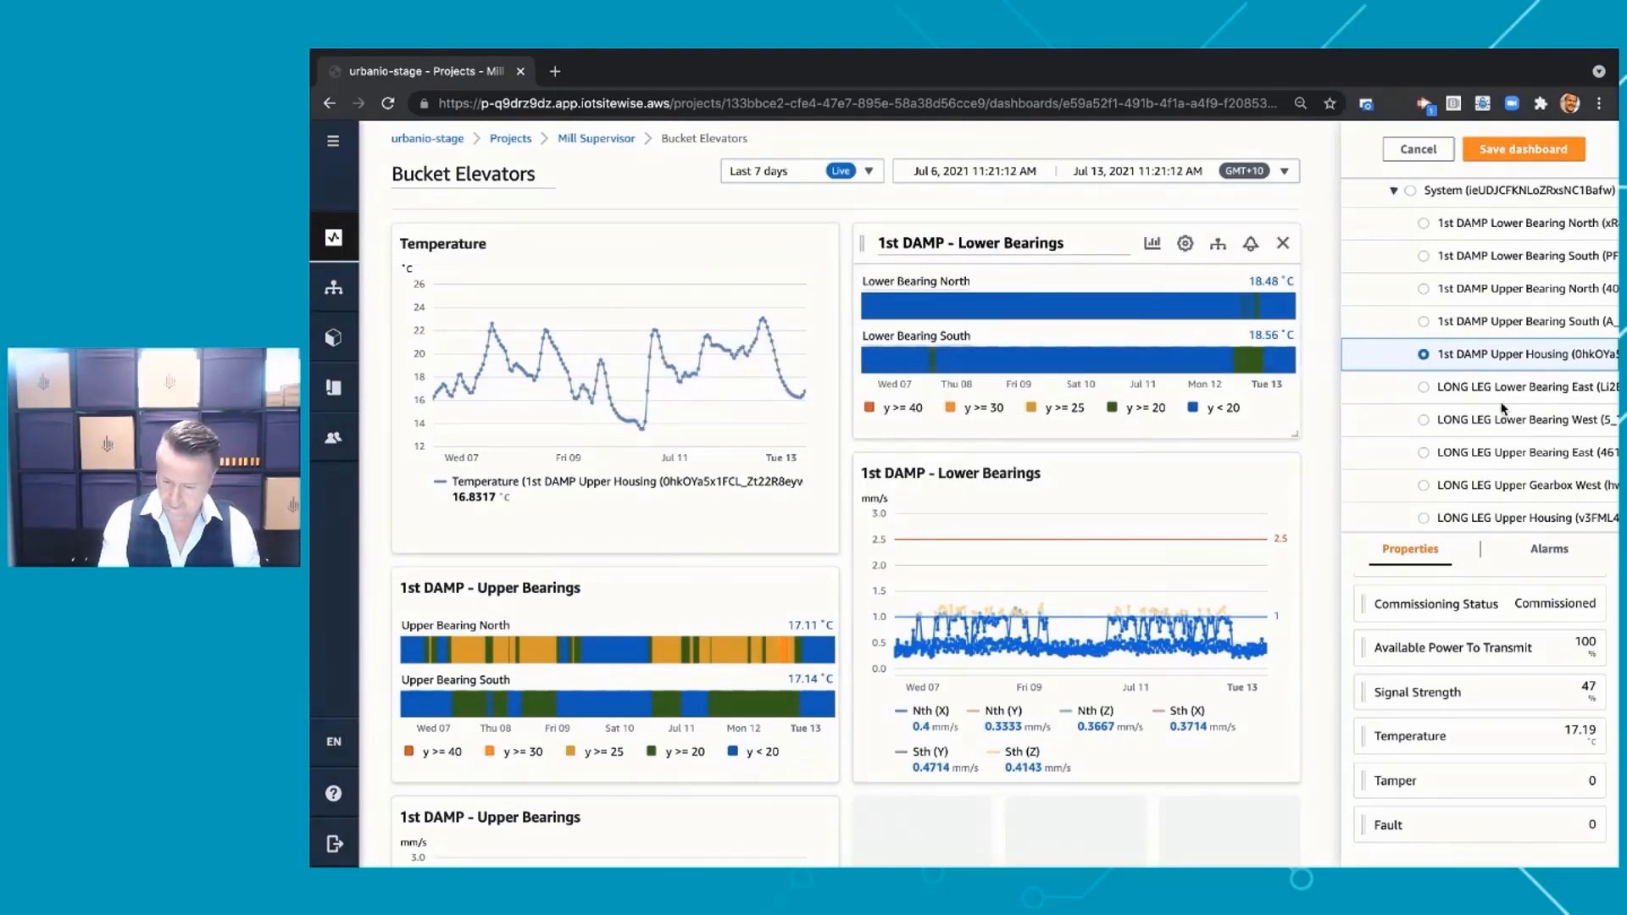
Add the Temperature property of Mill Indoor Air, from Mauri/VIC's North Melbourne Environment assets, to the Temperature chart
scroll(1495, 373, up, 5)
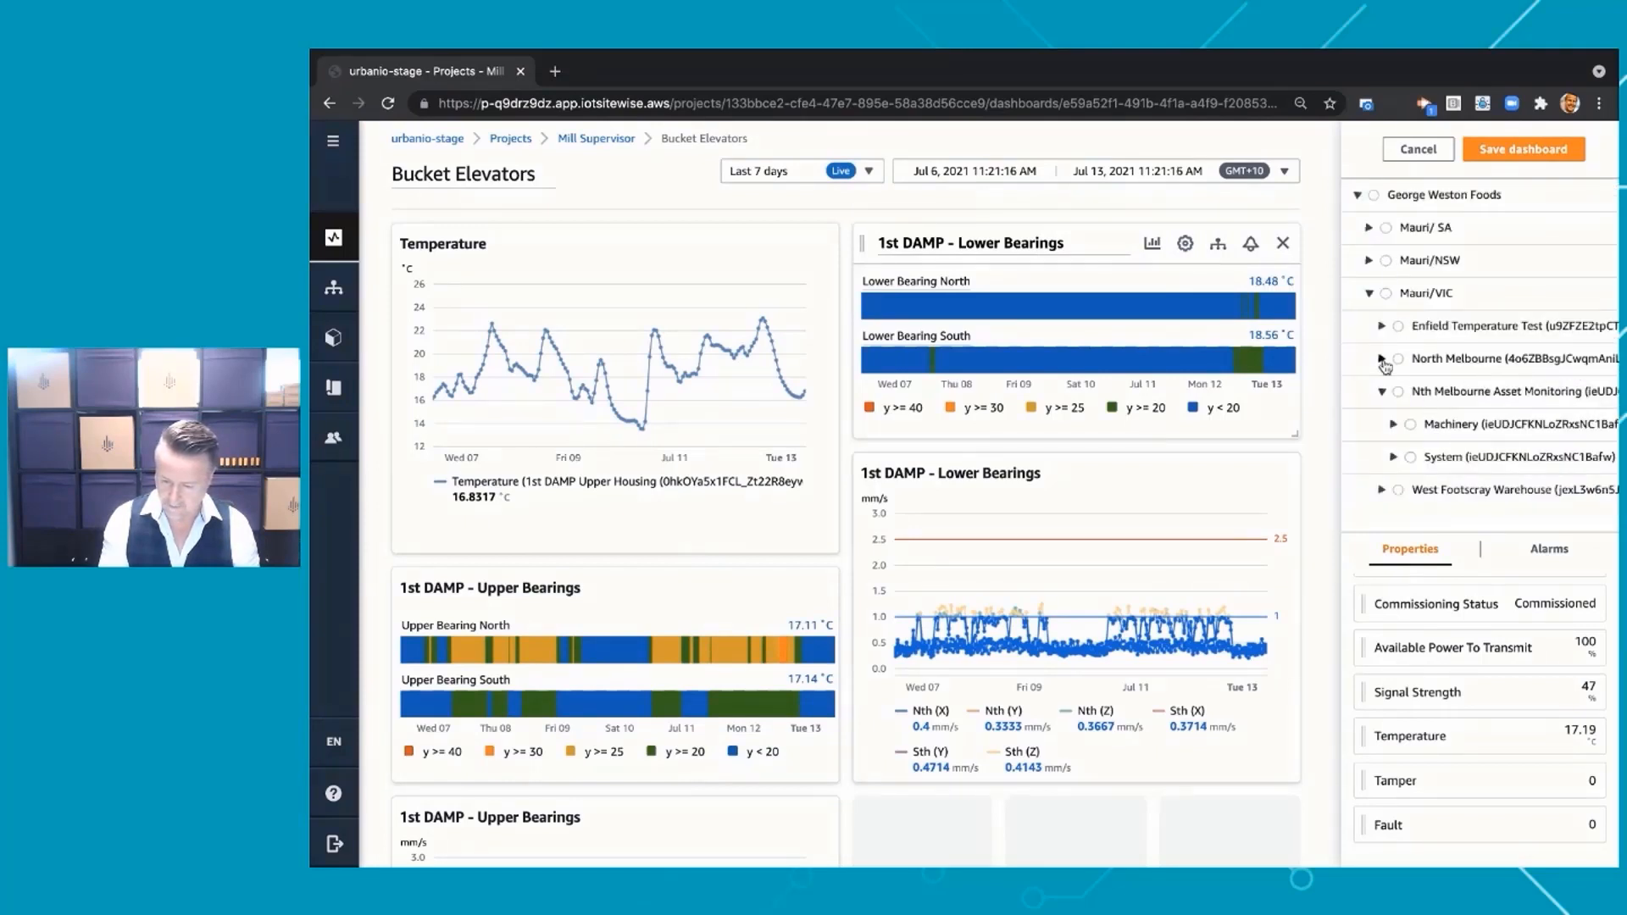
click(1381, 358)
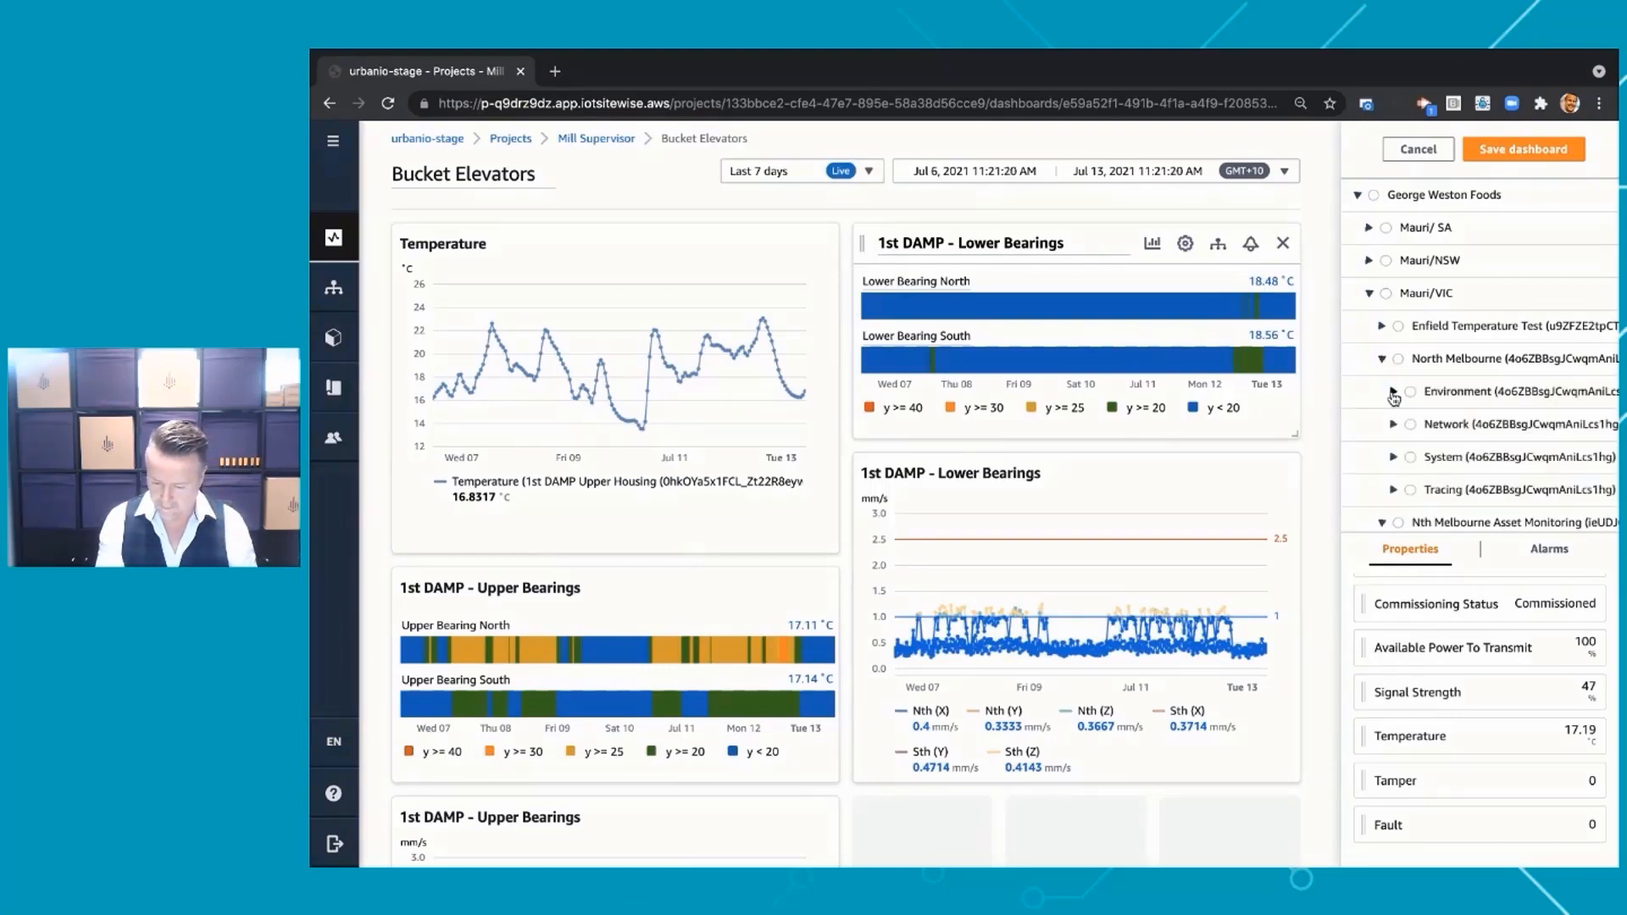
click(1393, 392)
click(1459, 428)
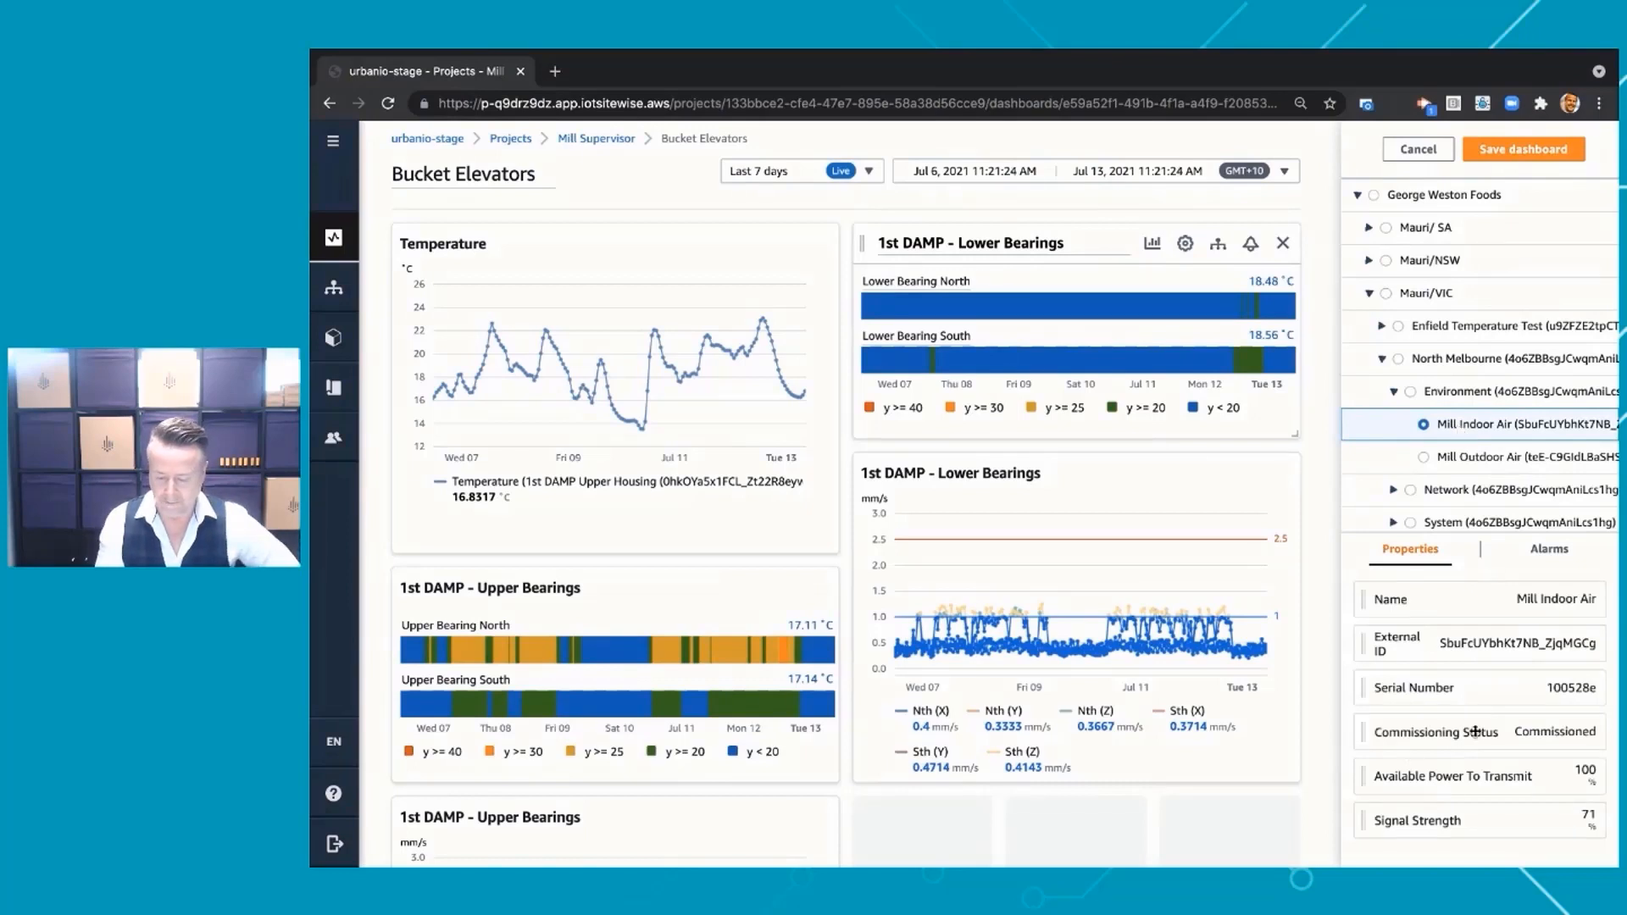
scroll(1481, 699, down, 5)
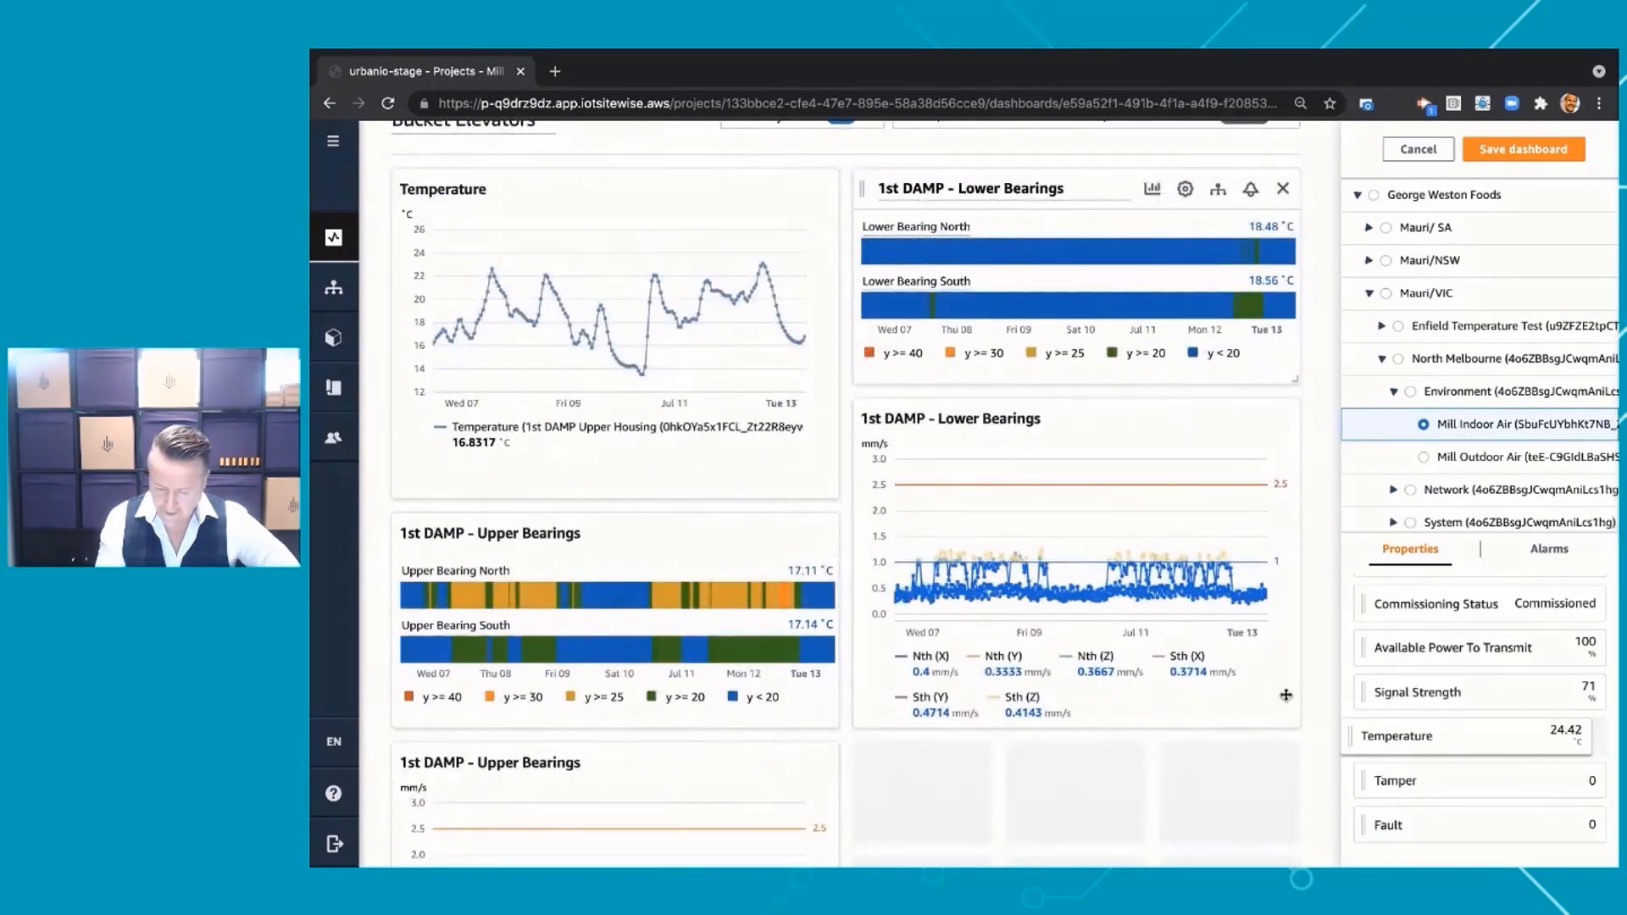
drag(1441, 736, 596, 331)
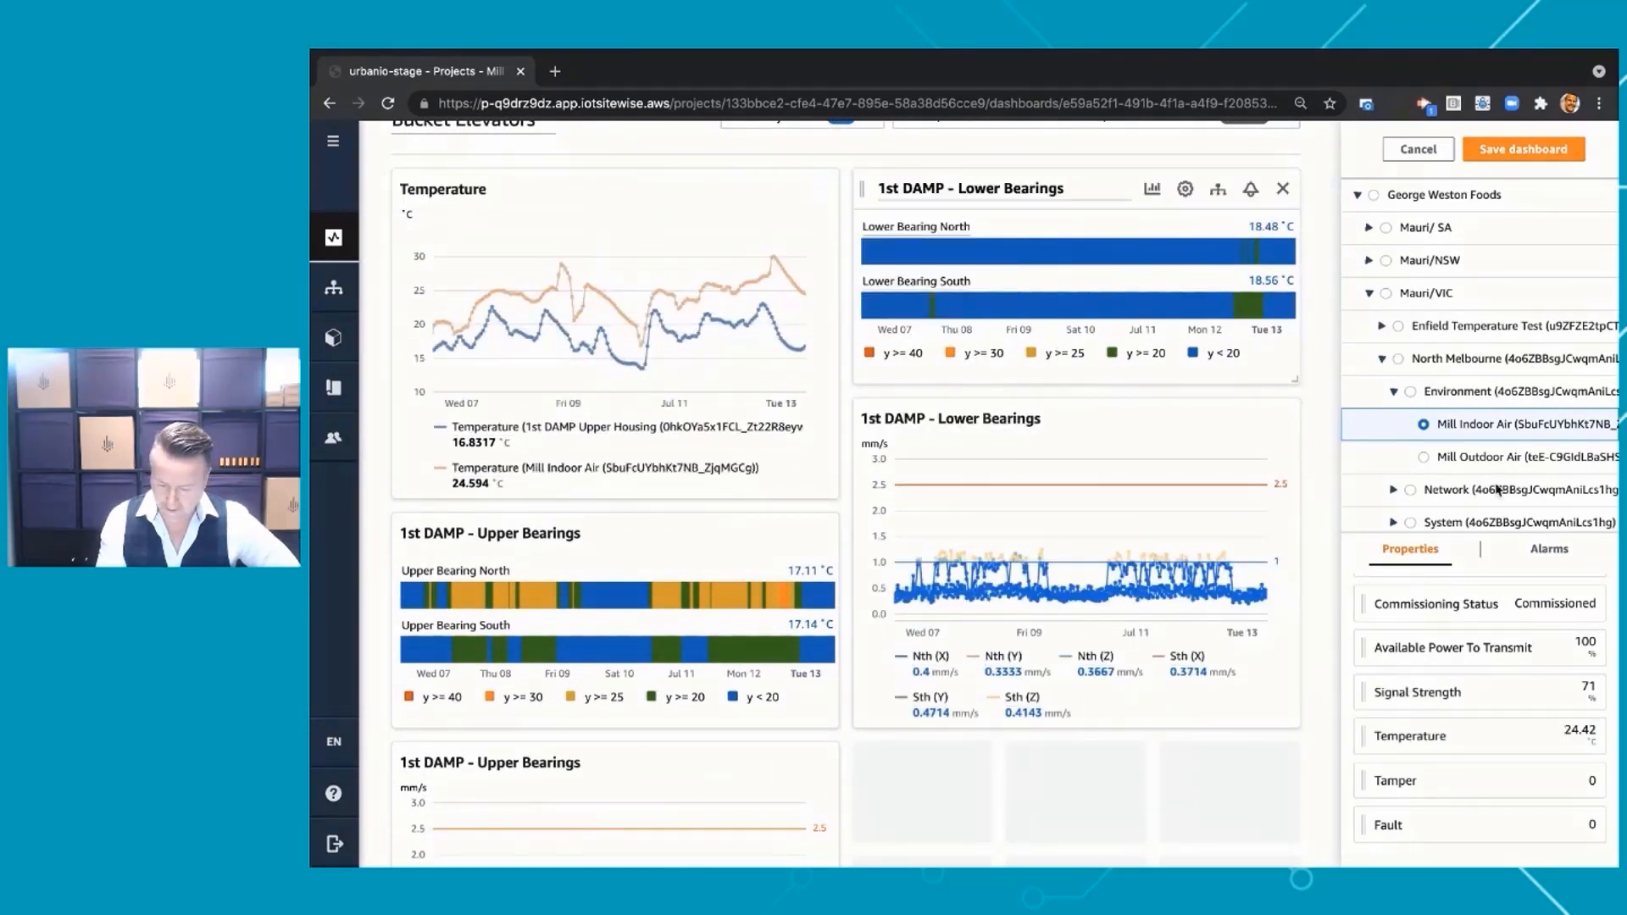
Add the Mill Outdoor Air asset's Temperature property to the Temperature chart and save the dashboard
click(1459, 462)
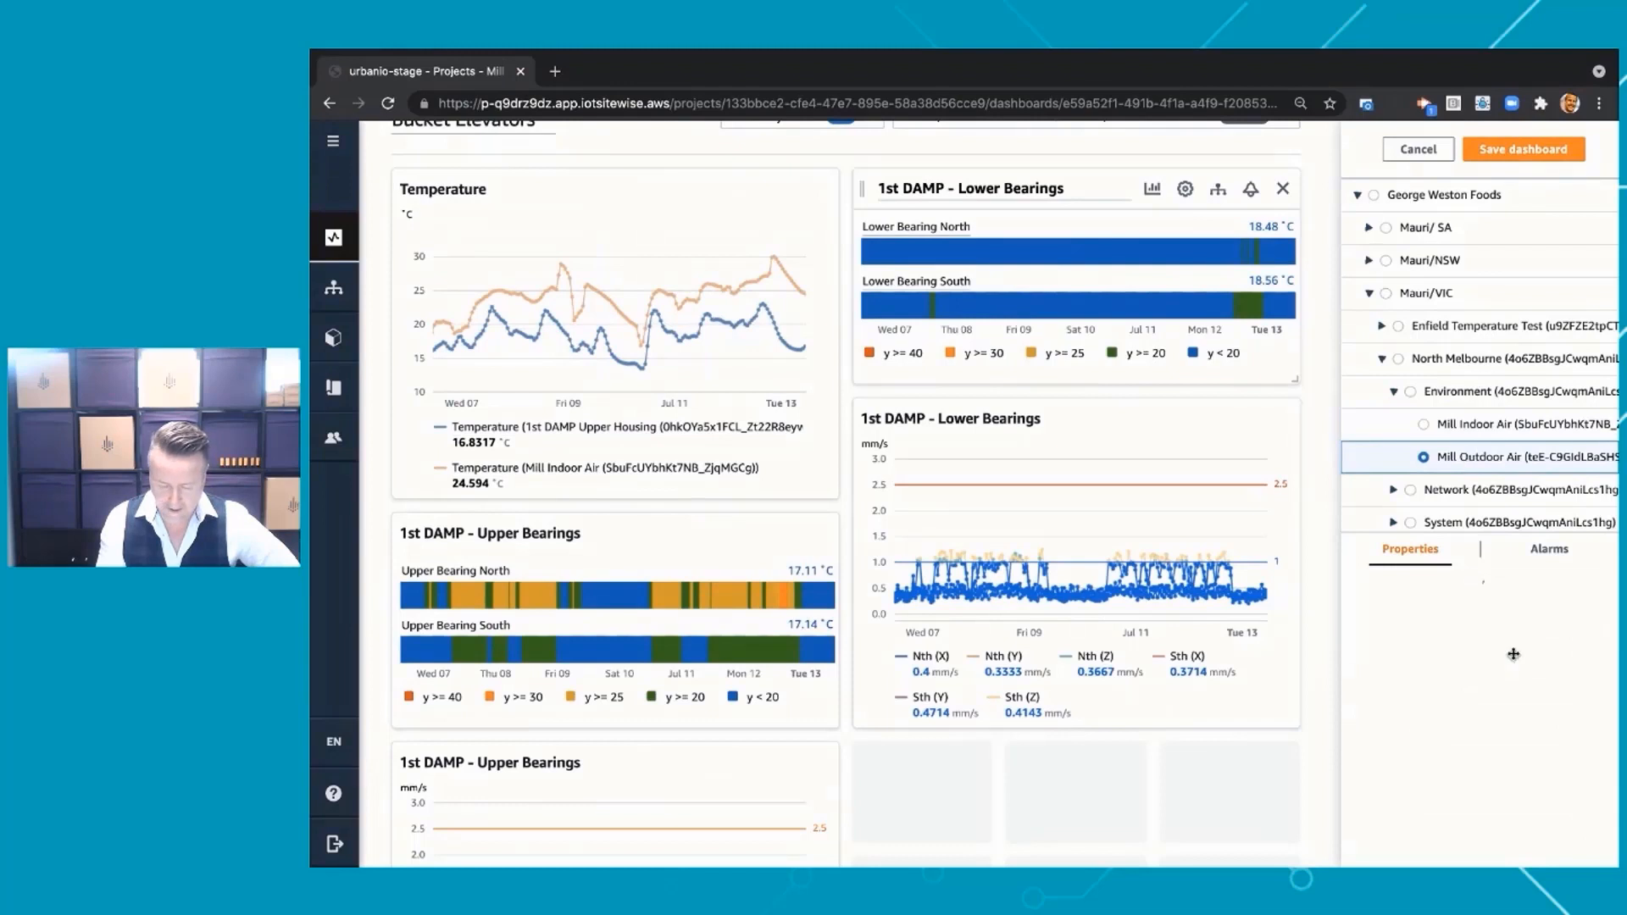
scroll(1483, 700, down, 3)
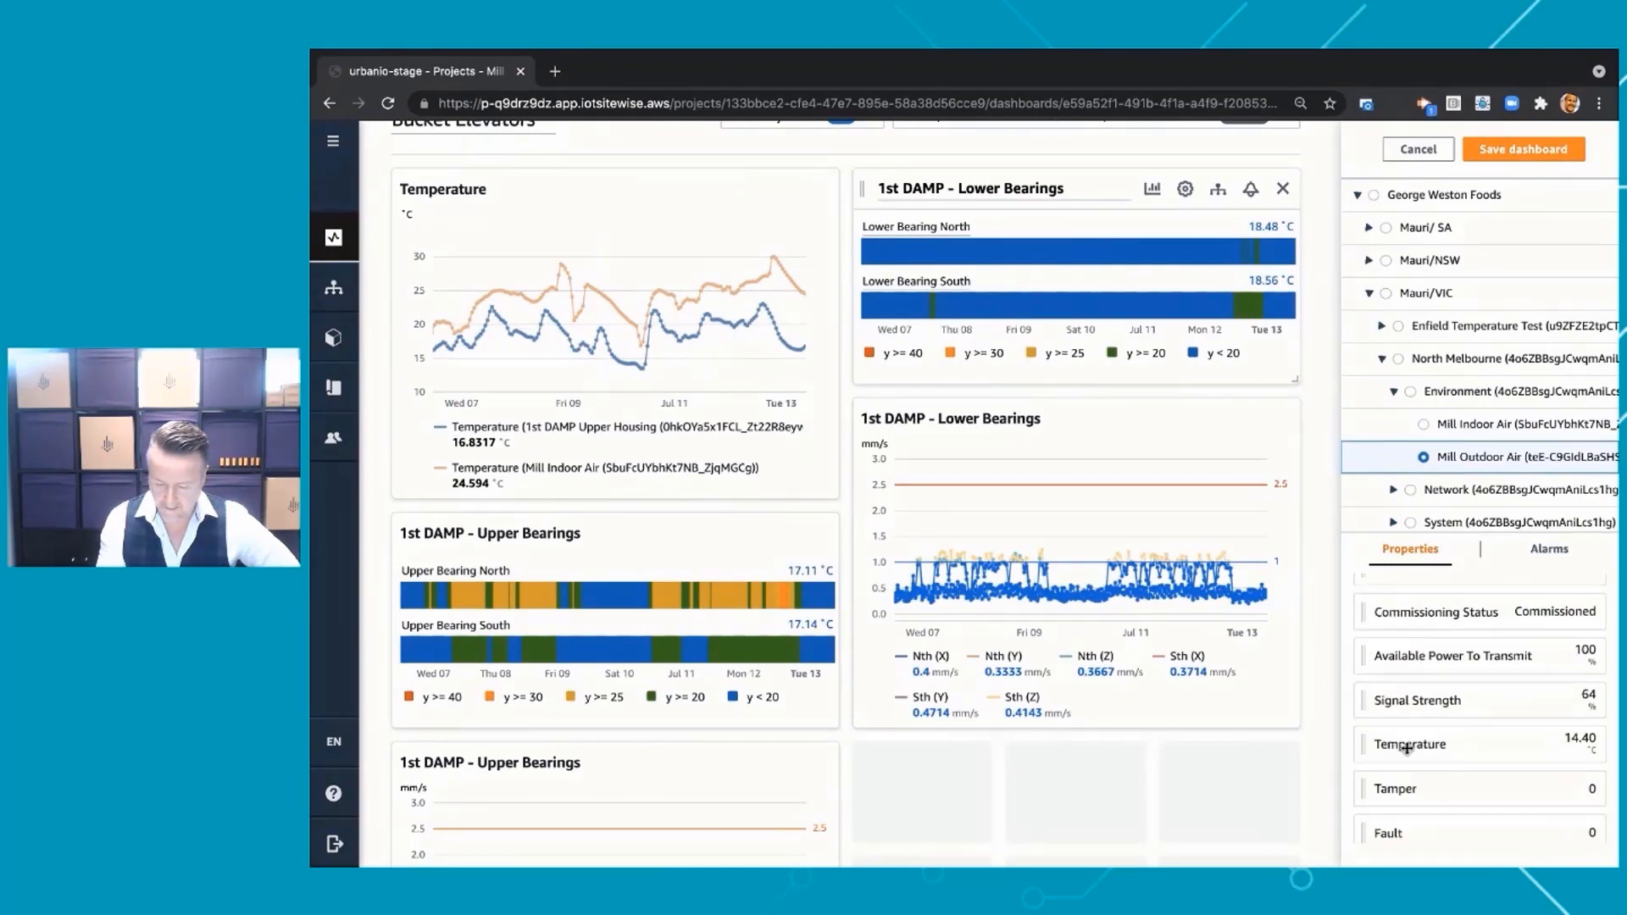
drag(1407, 747, 675, 328)
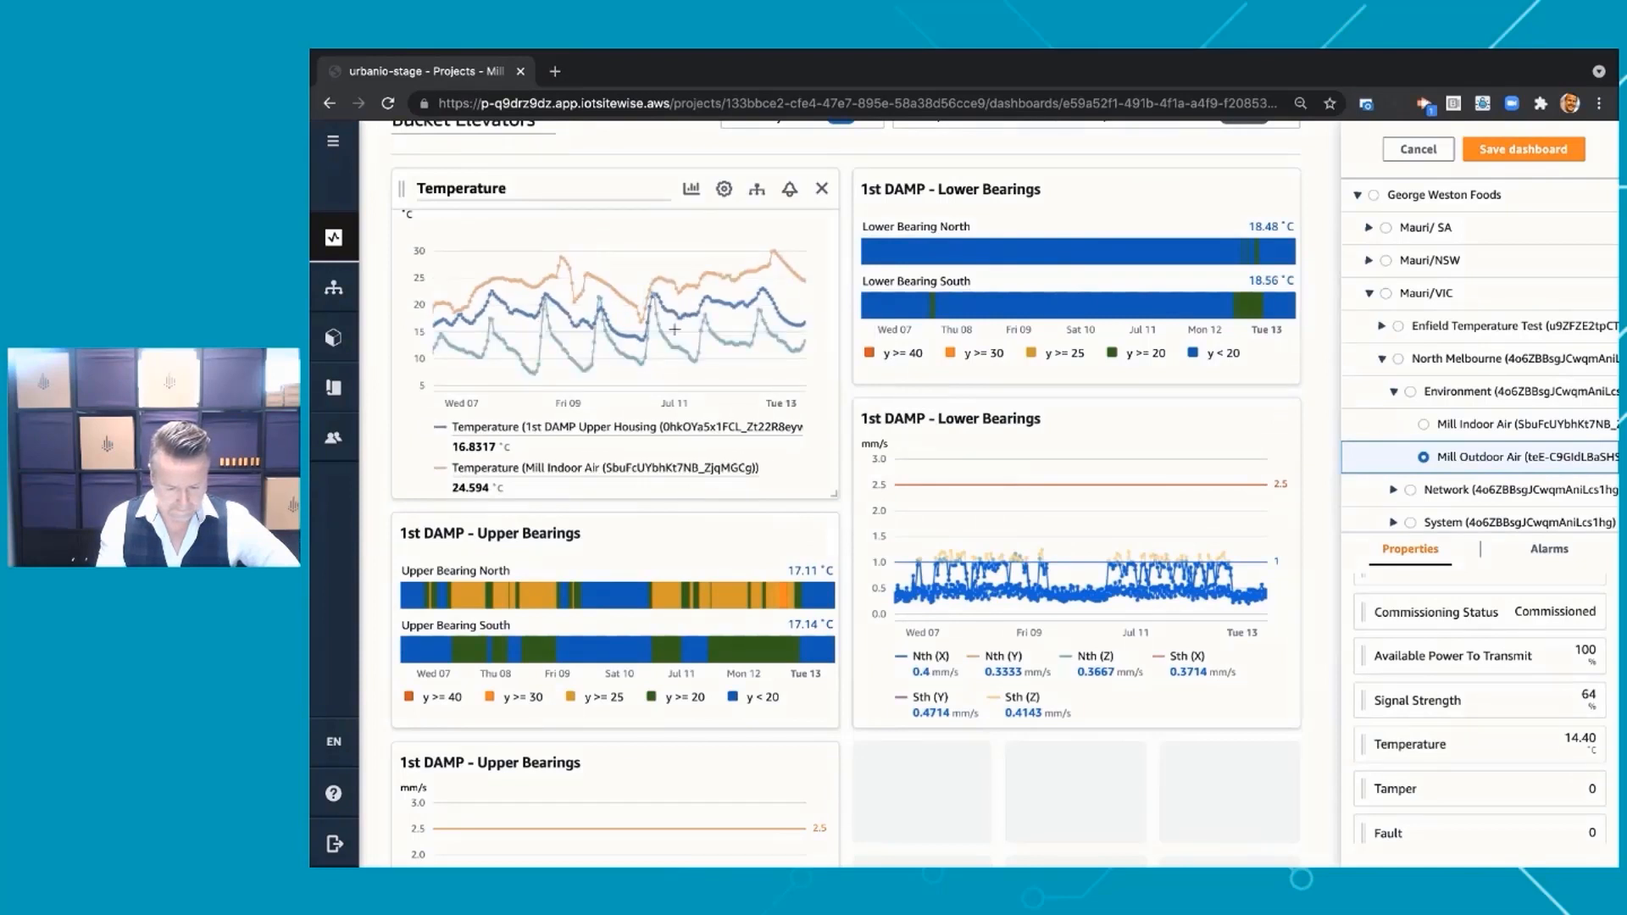
click(964, 415)
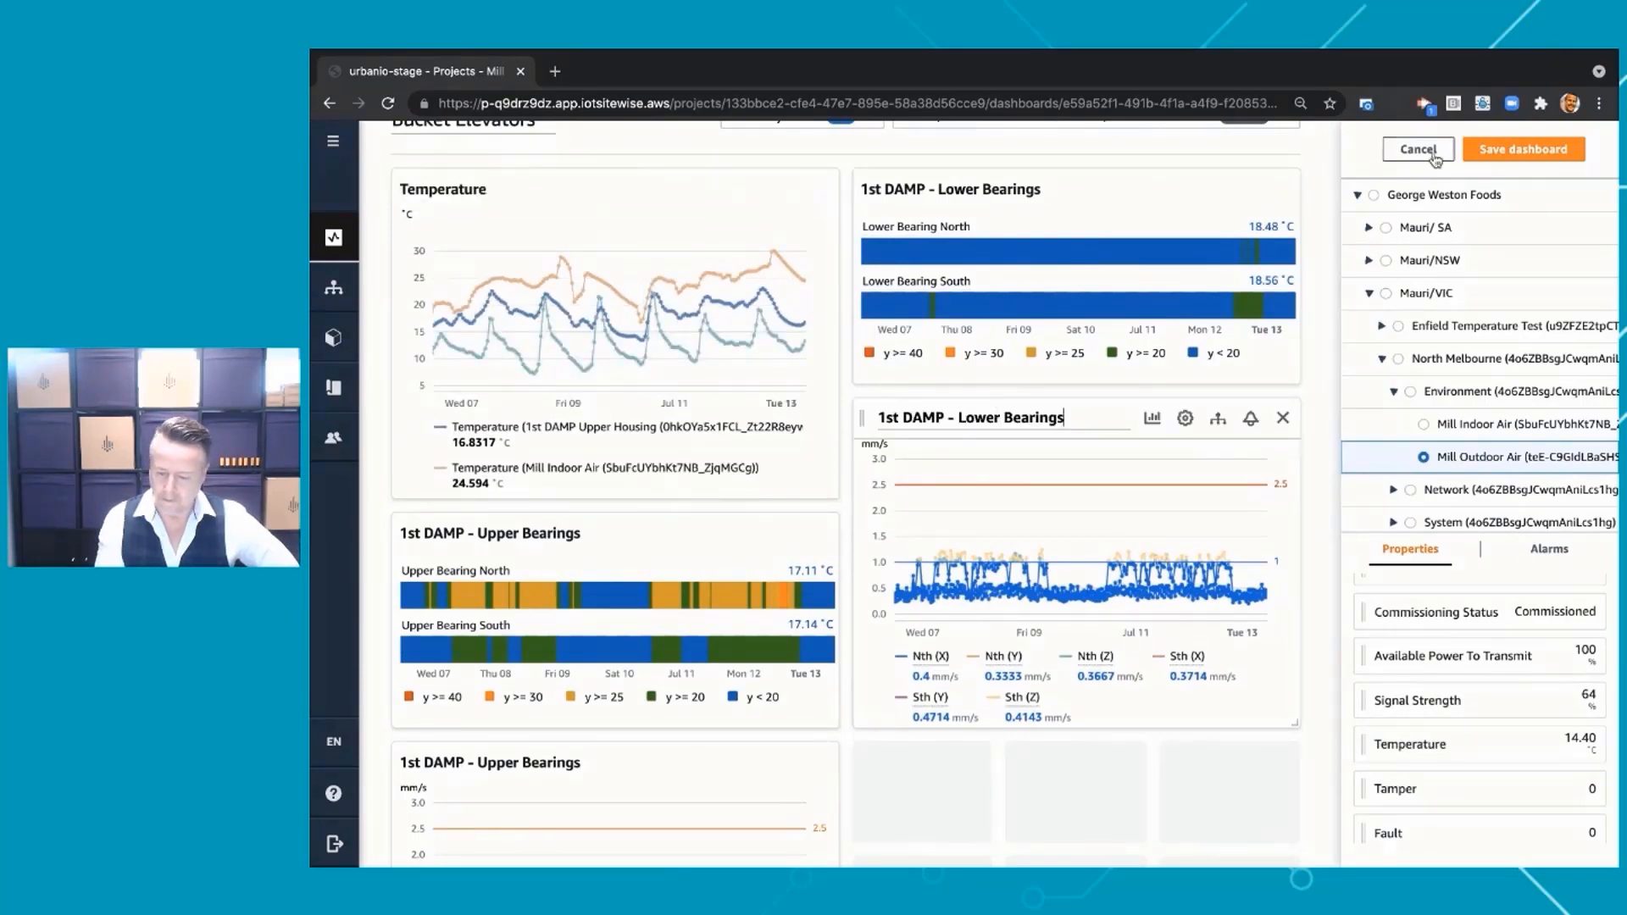
click(1534, 150)
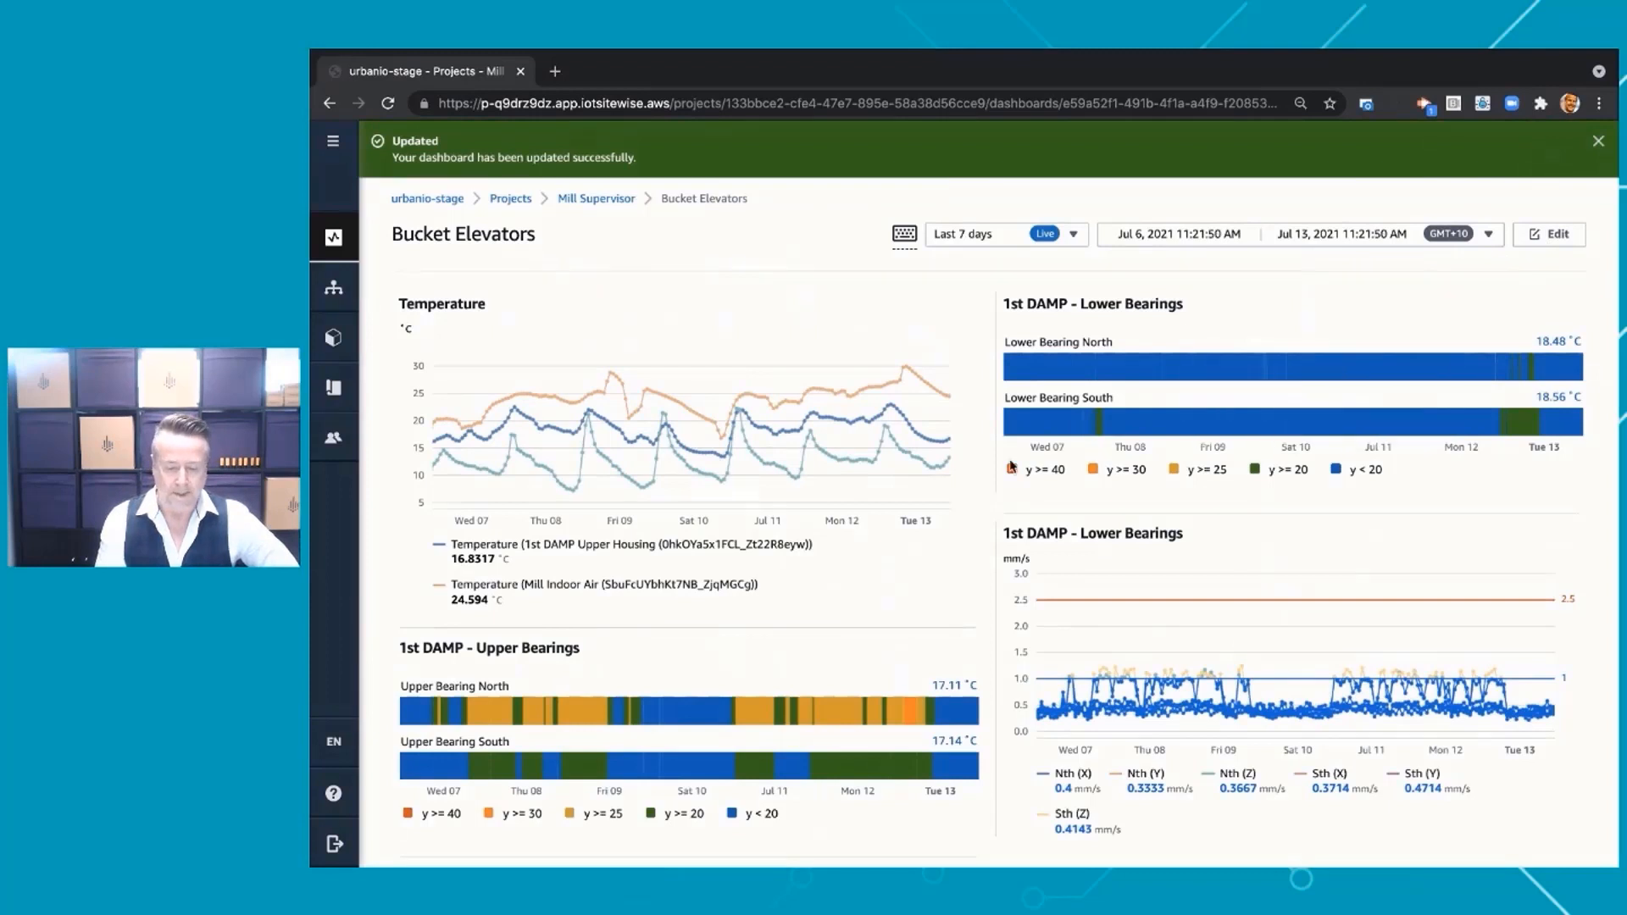
Narrow the charts' time range to about Jul 10, 11:05 PM through Jul 12, 7:56 PM, and dismiss the update notification
drag(771, 685, 924, 688)
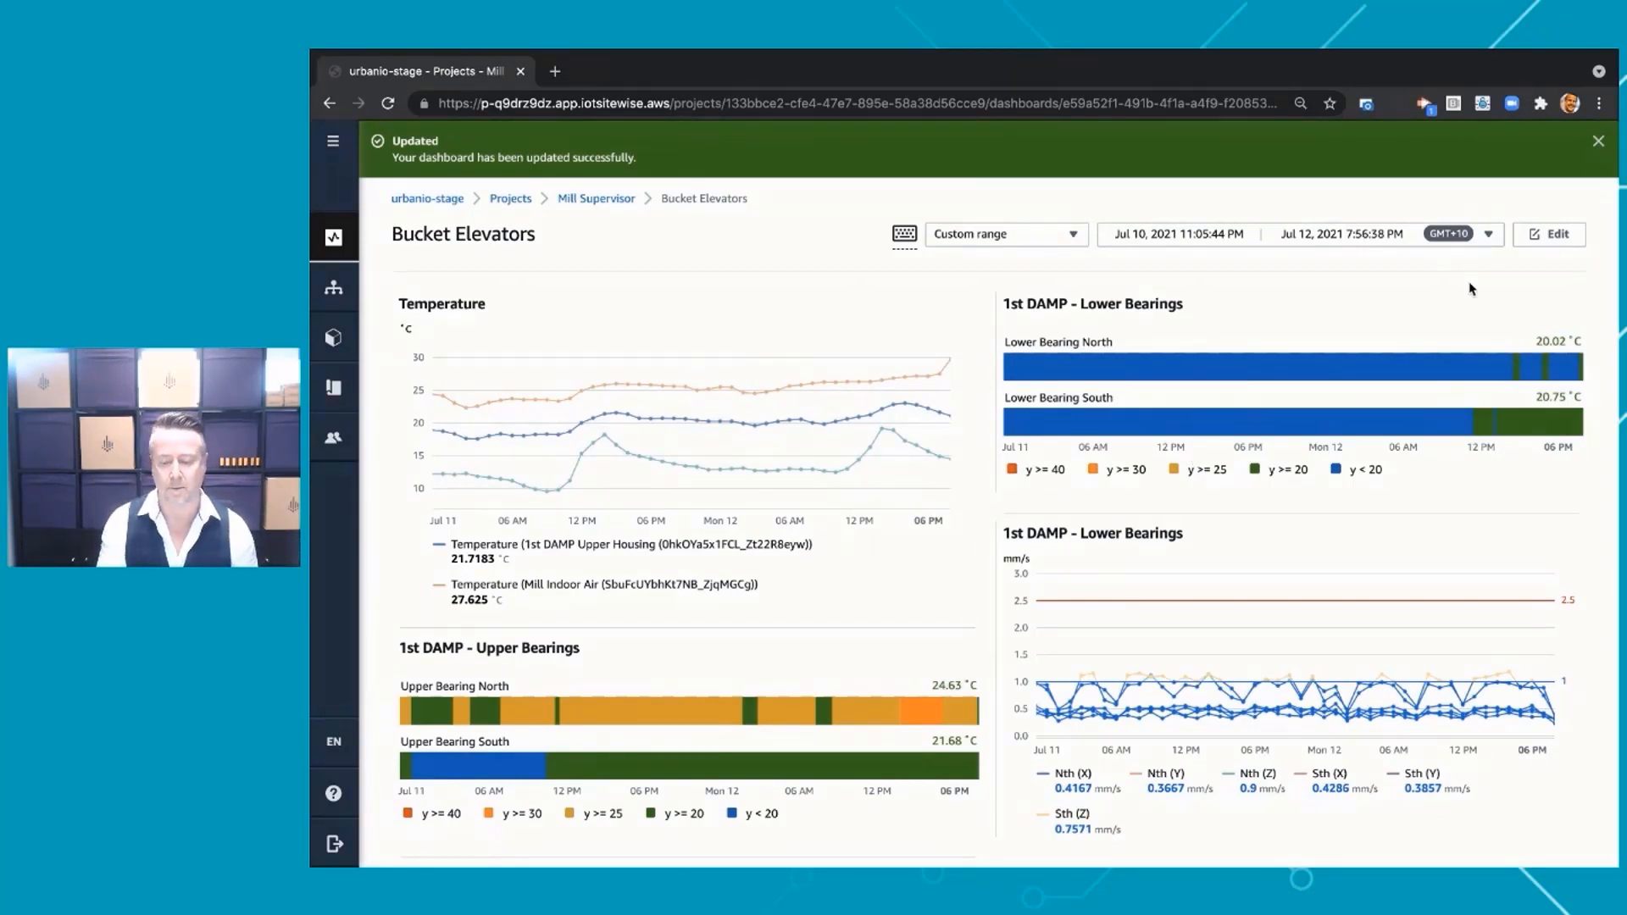
click(1597, 142)
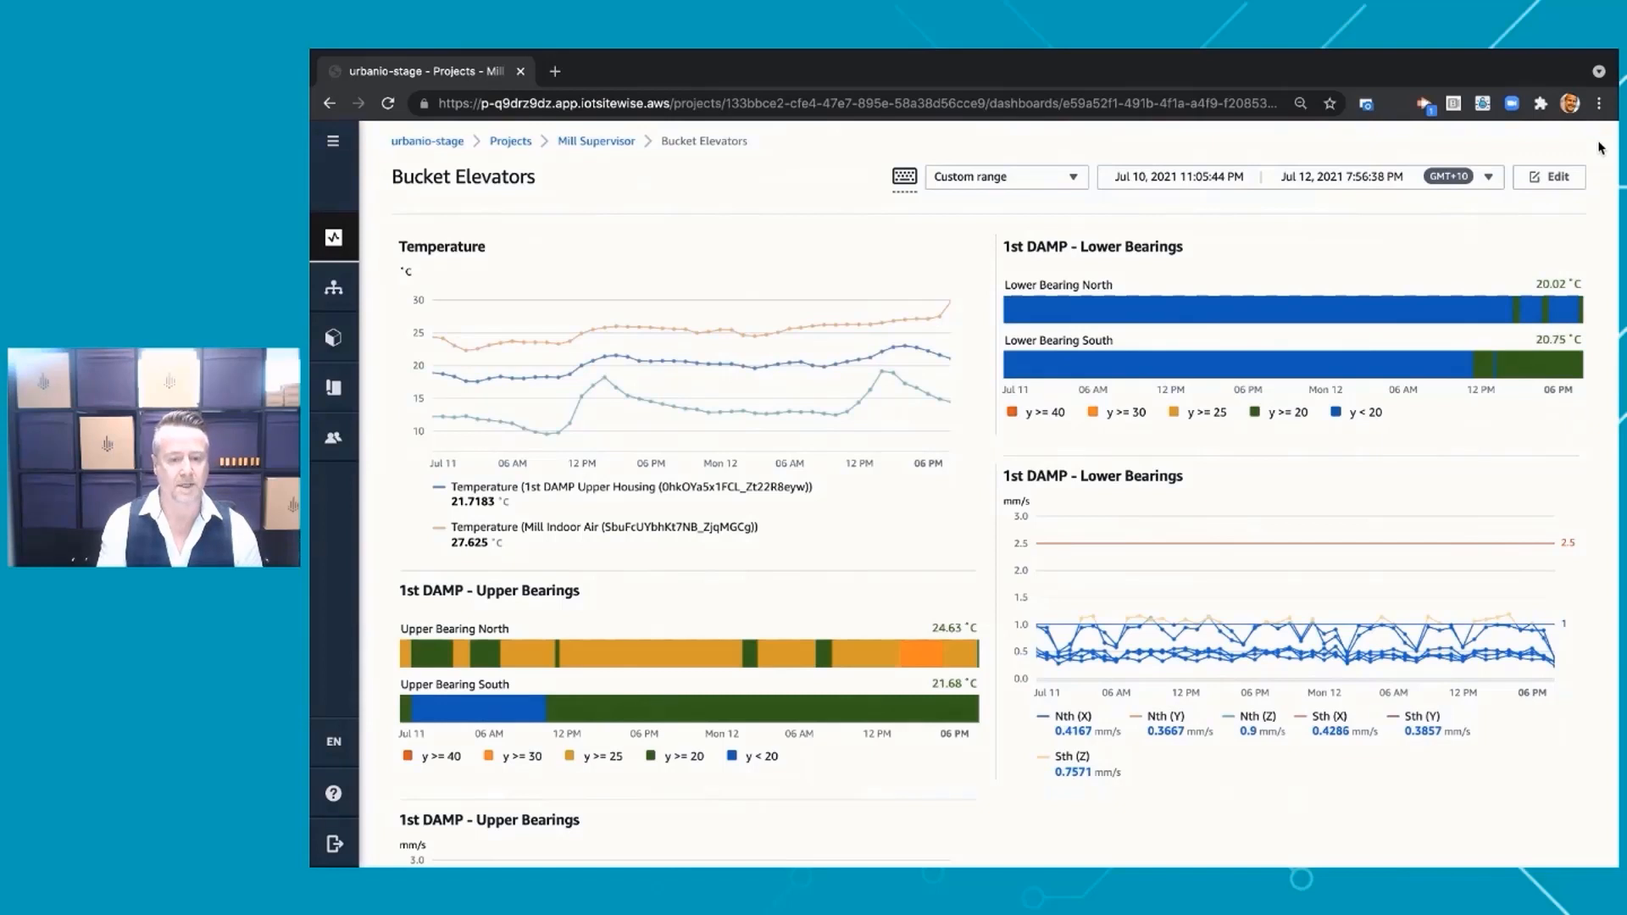
Resize the Temperature chart to span both dashboard columns with a shorter height, and save the dashboard
click(1558, 187)
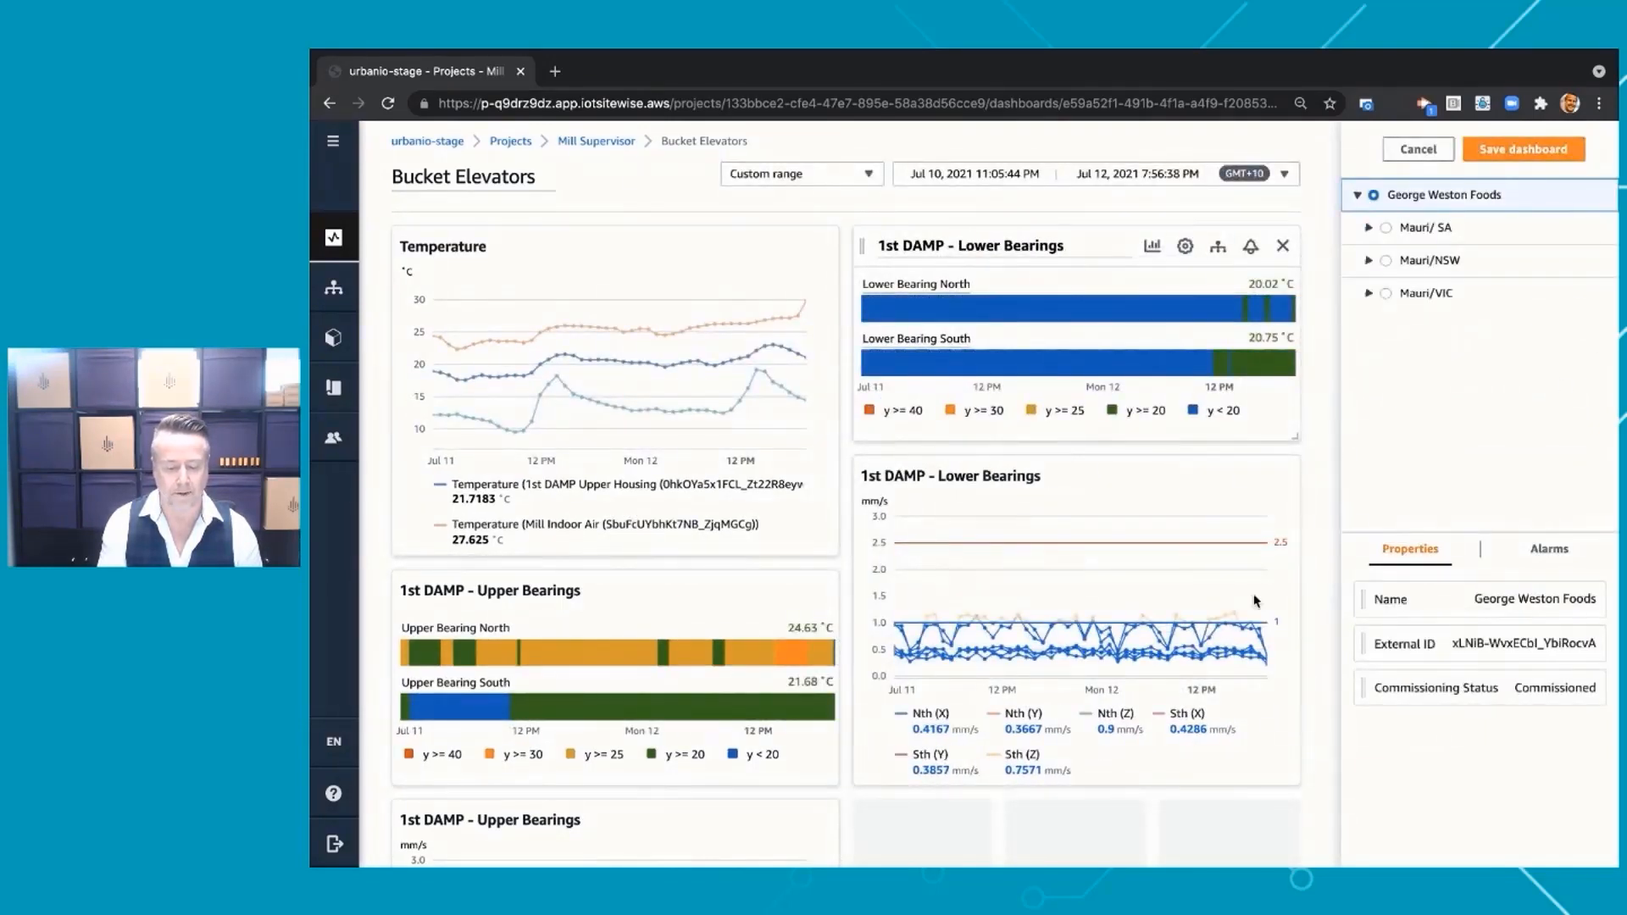
drag(836, 554, 1294, 408)
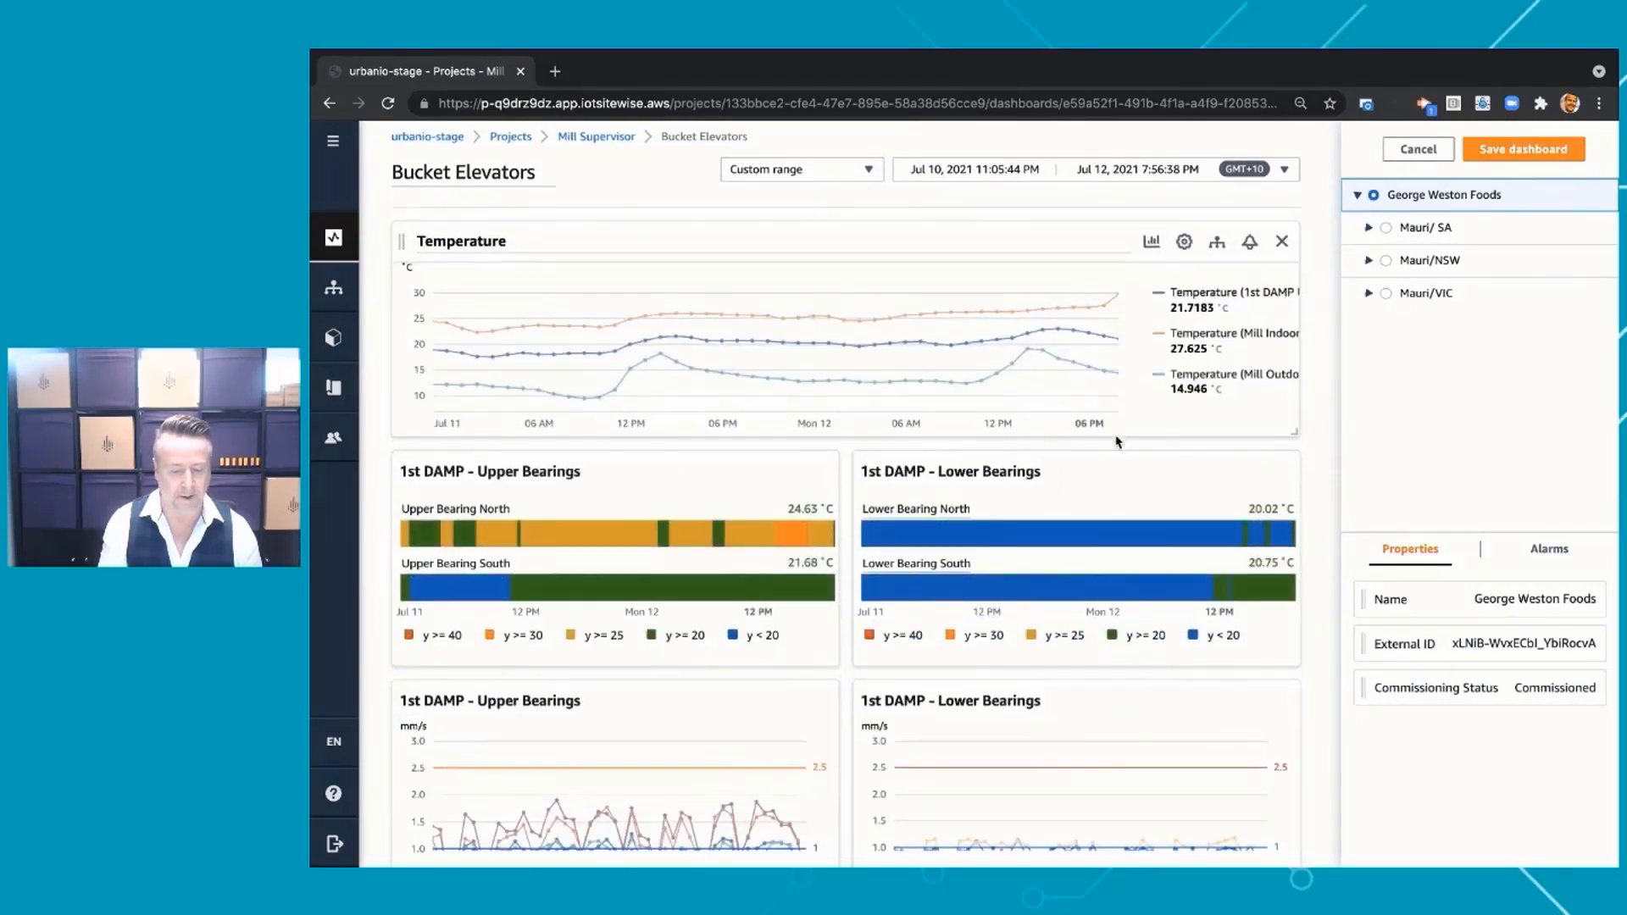
scroll(1117, 460, down, 2)
scroll(1117, 441, up, 2)
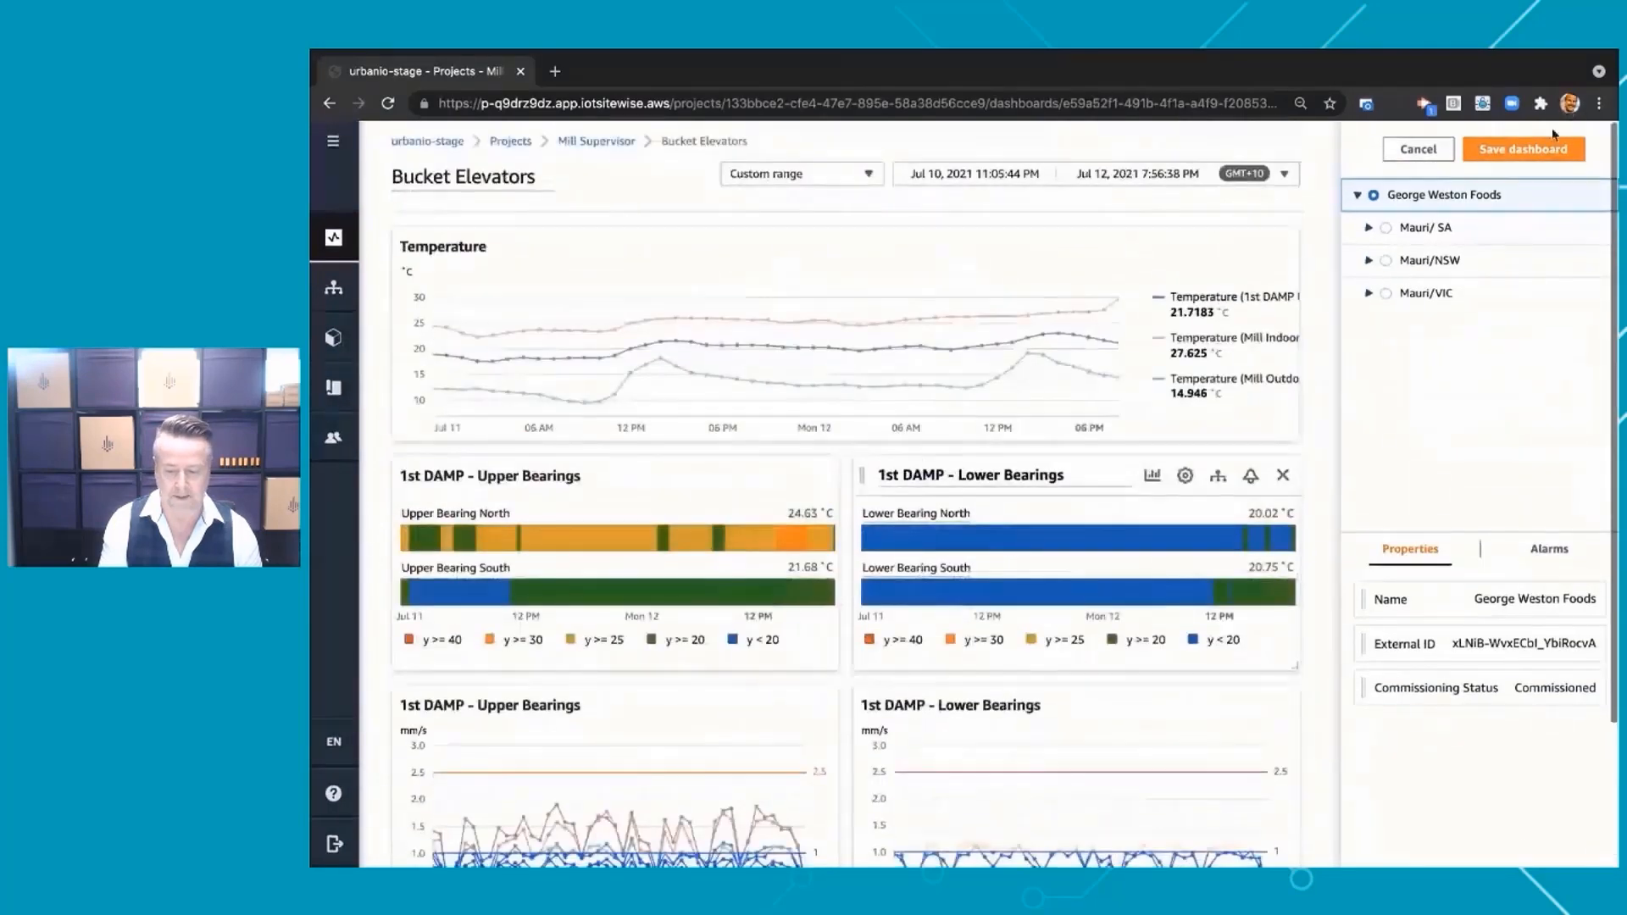
click(1525, 151)
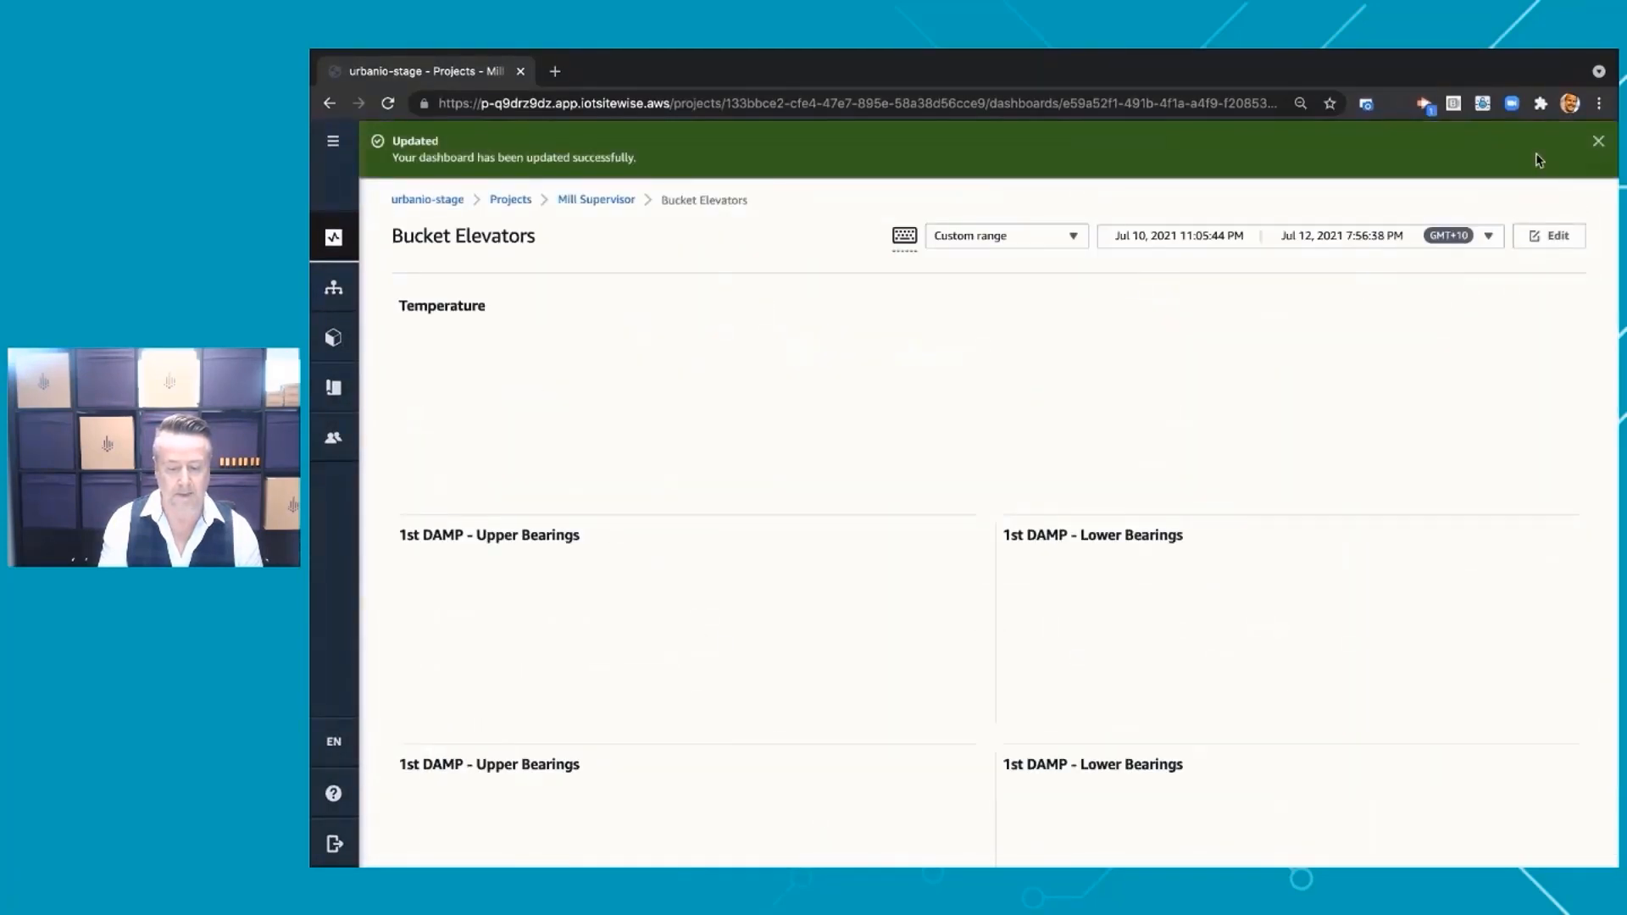
click(1599, 142)
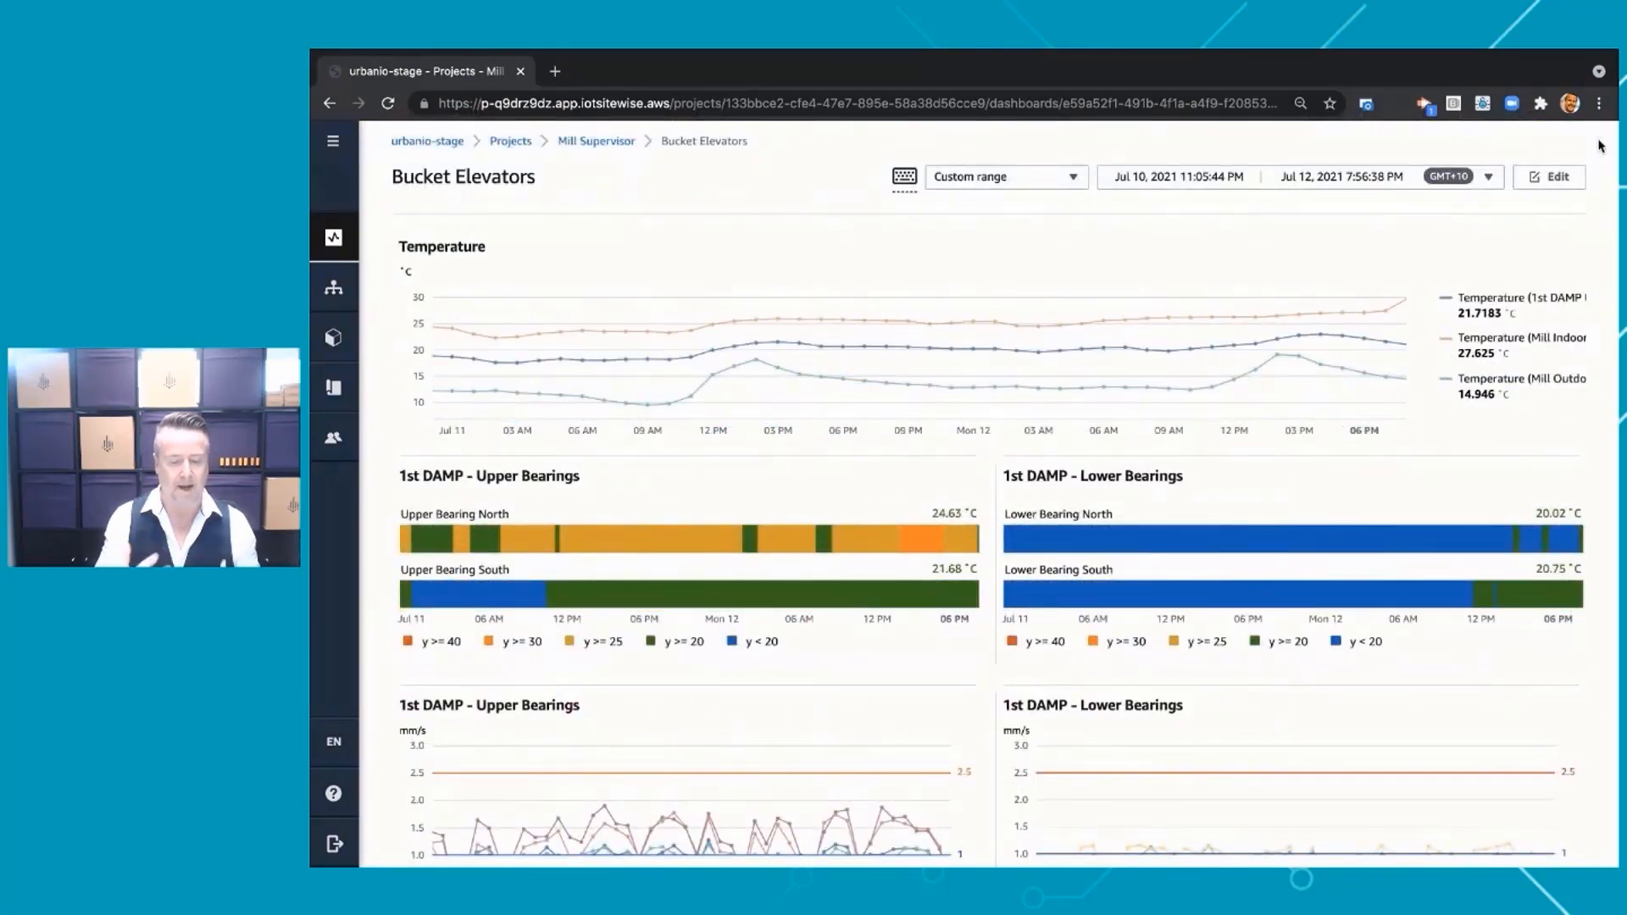
scroll(1425, 320, down, 1)
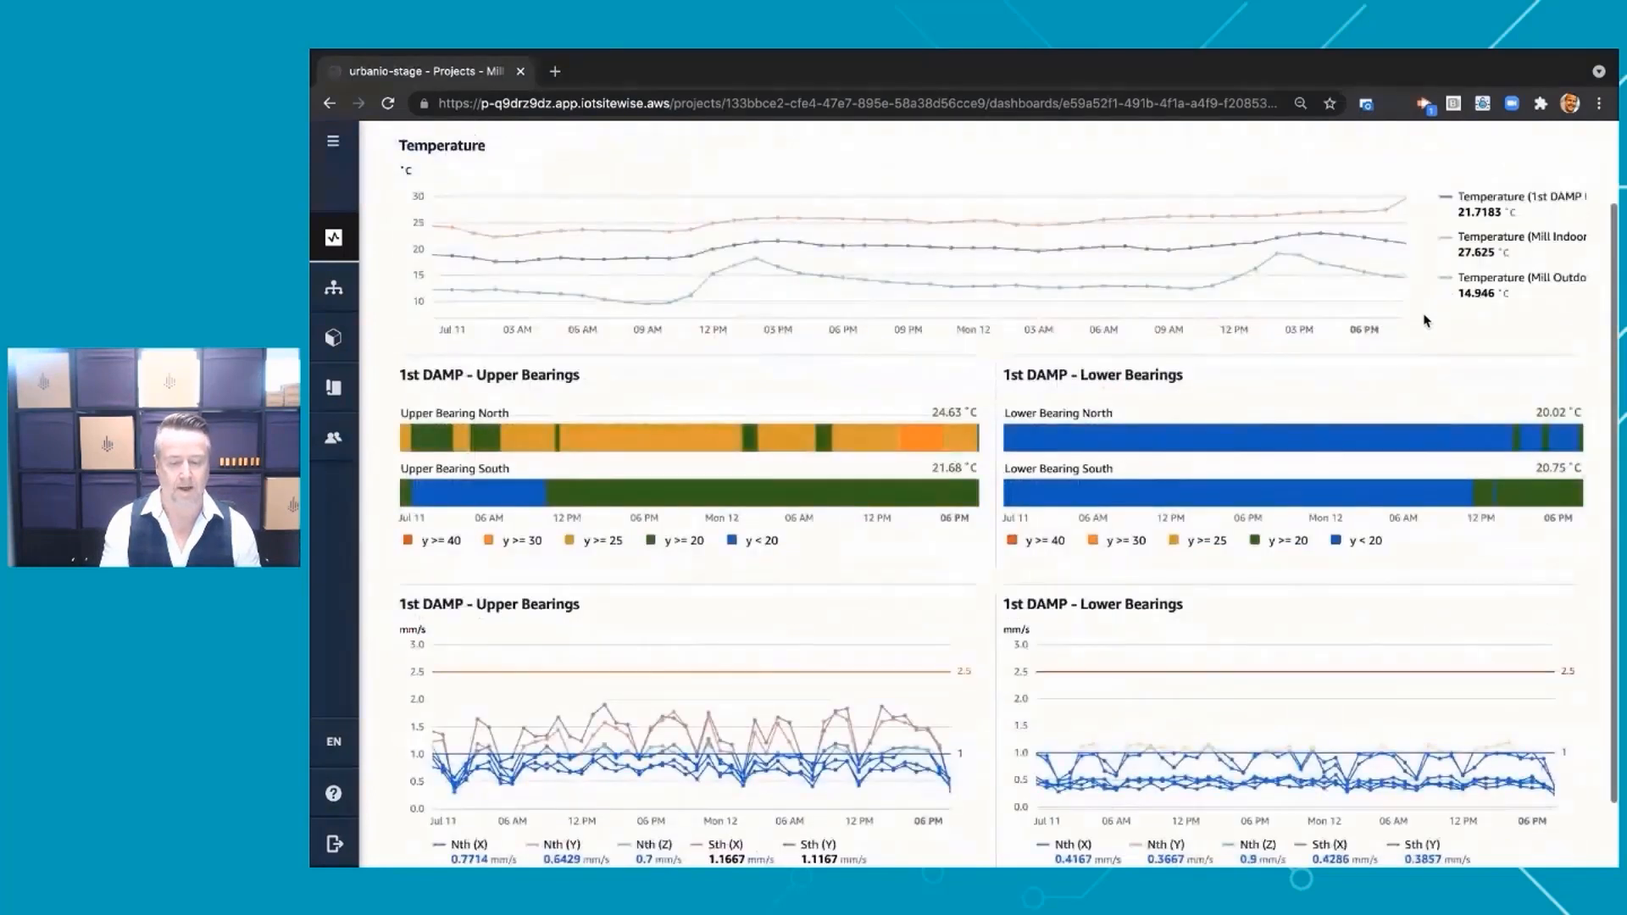